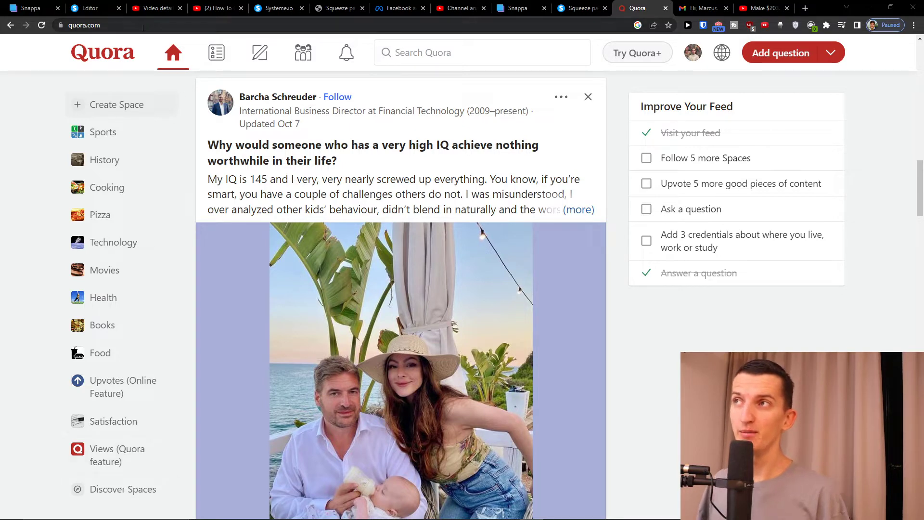
Switch to the YouTube tab 'How To Create Landing Page For Instagram (Affiliate Marketing)'.
click(210, 8)
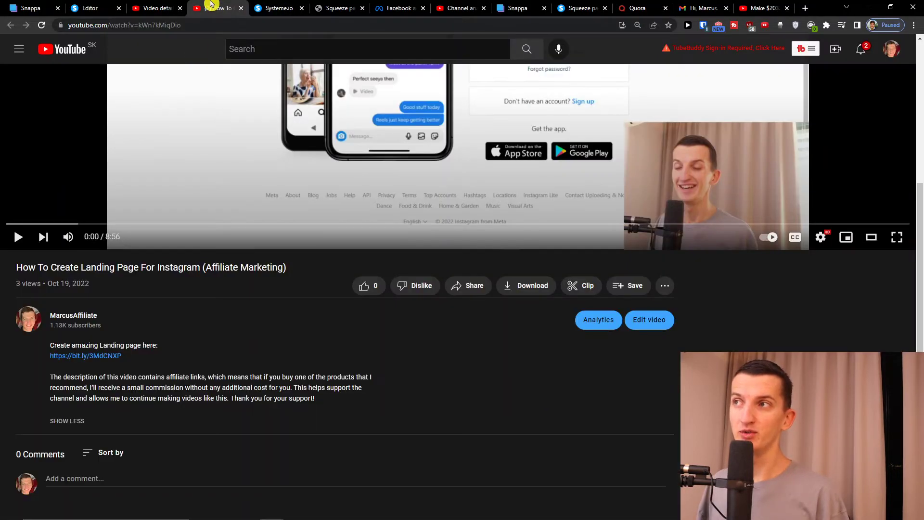
Follow the bit.ly link in the video description to the systeme.io home page tab.
ctrl+click(99, 359)
scroll(101, 363, up, 5)
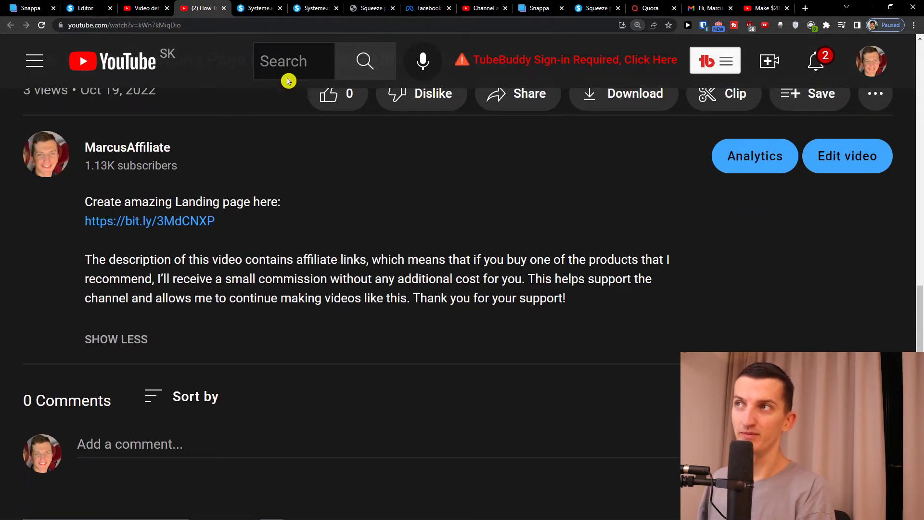
click(267, 9)
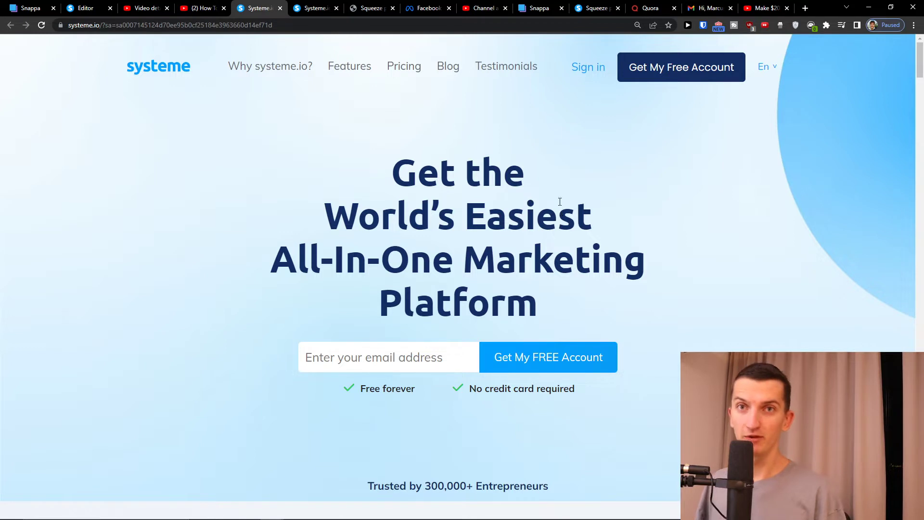
Open systeme.io Pricing in a new tab and check the Free plan's 2,000 contacts.
middle_click(403, 66)
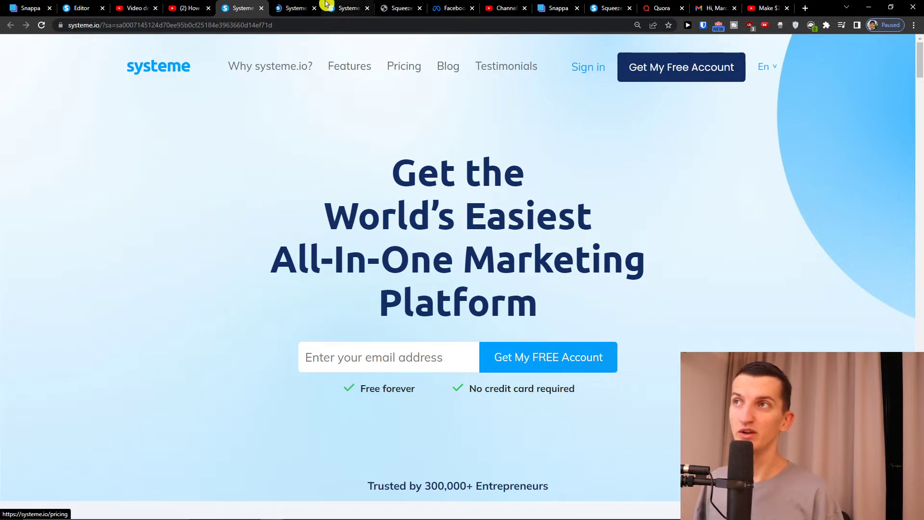
click(283, 6)
click(283, 6)
scroll(289, 216, down, 1)
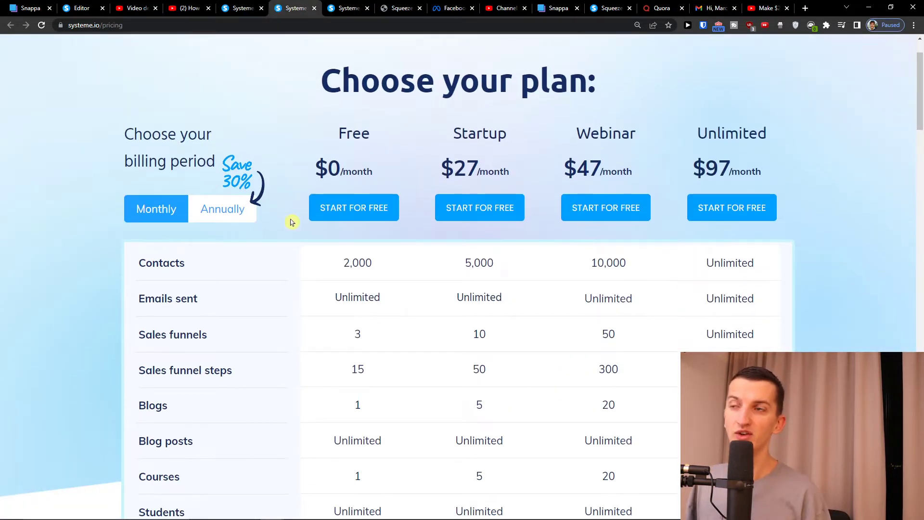
scroll(332, 258, down, 1)
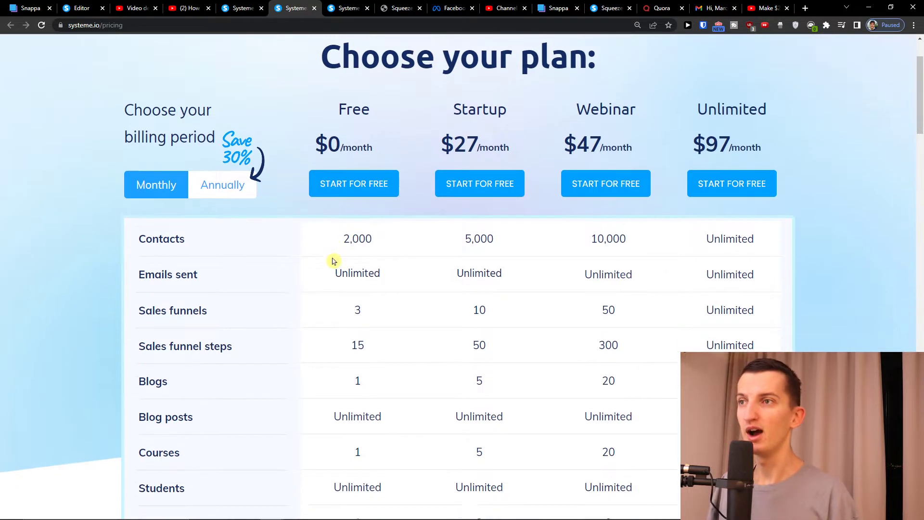
drag(342, 198, 383, 206)
click(383, 206)
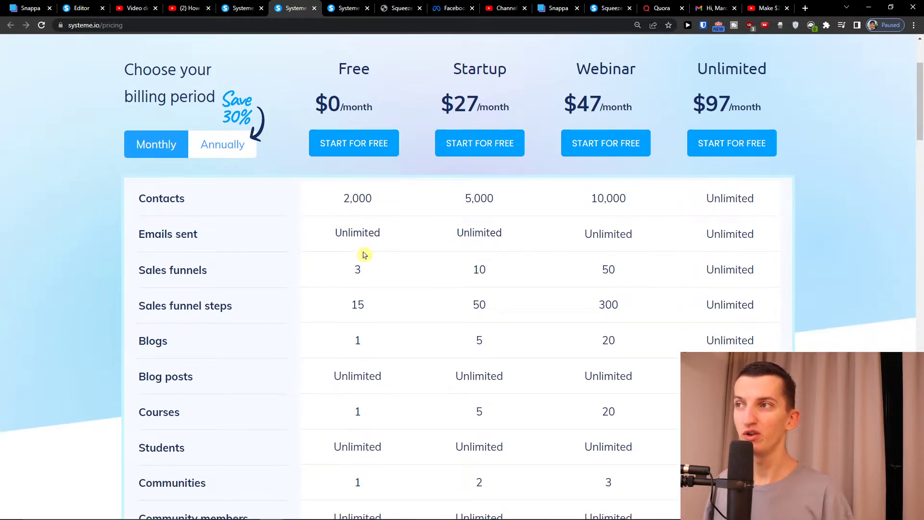
Review the rest of the plan comparison, noting the Free plan's 1 custom domain, then sign in.
scroll(354, 253, down, 1)
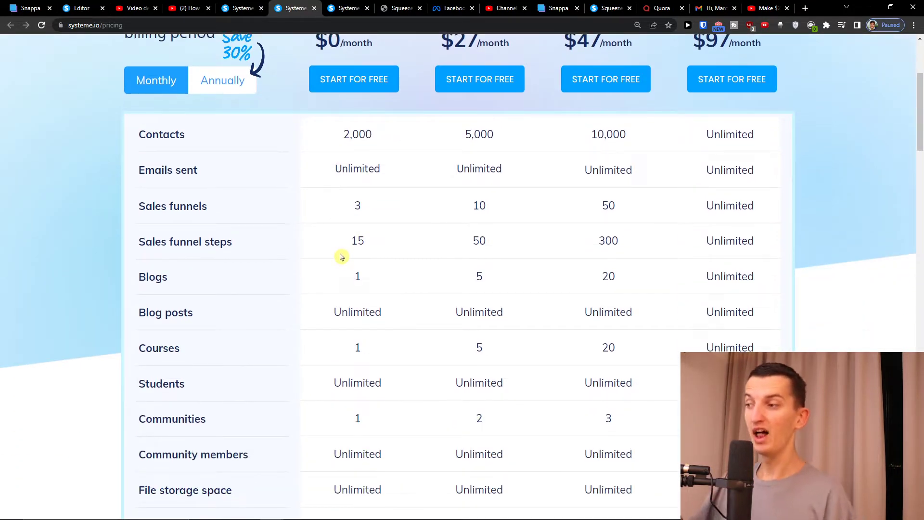
scroll(337, 265, down, 1)
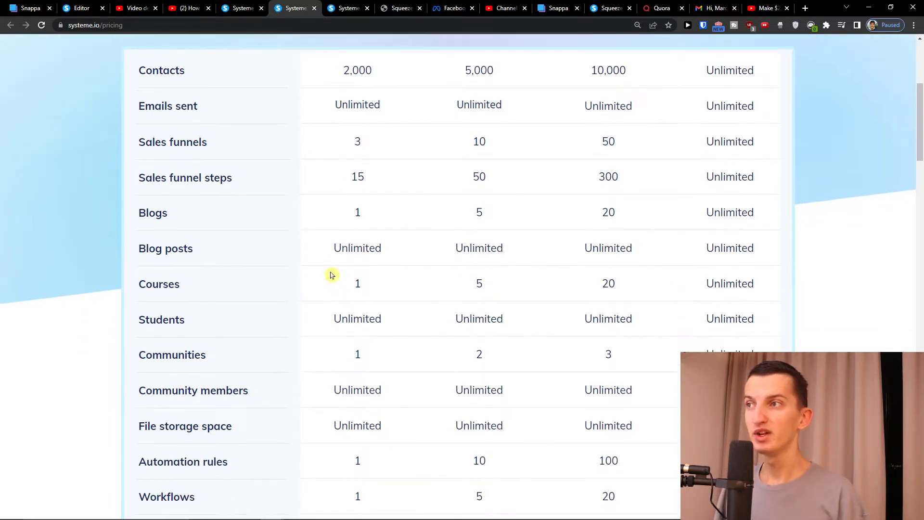
scroll(349, 284, down, 1)
scroll(345, 286, down, 5)
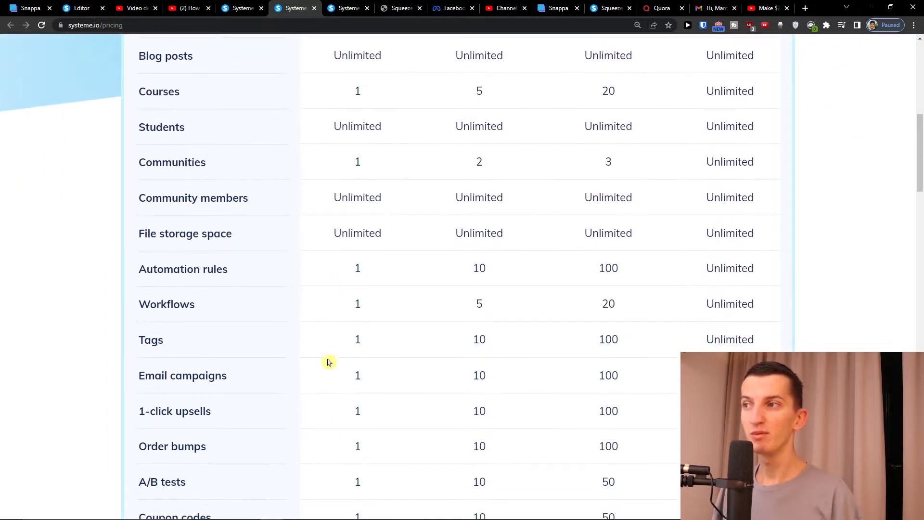
scroll(327, 359, down, 6)
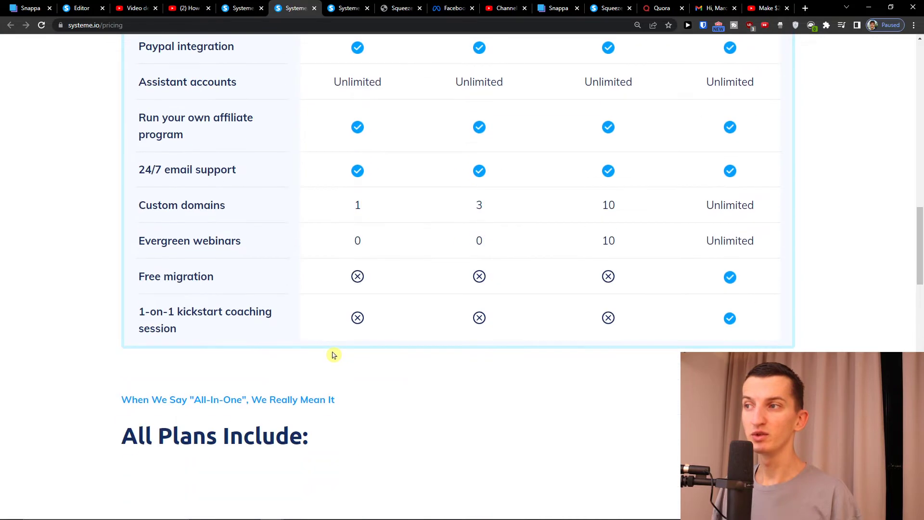
drag(339, 206, 362, 208)
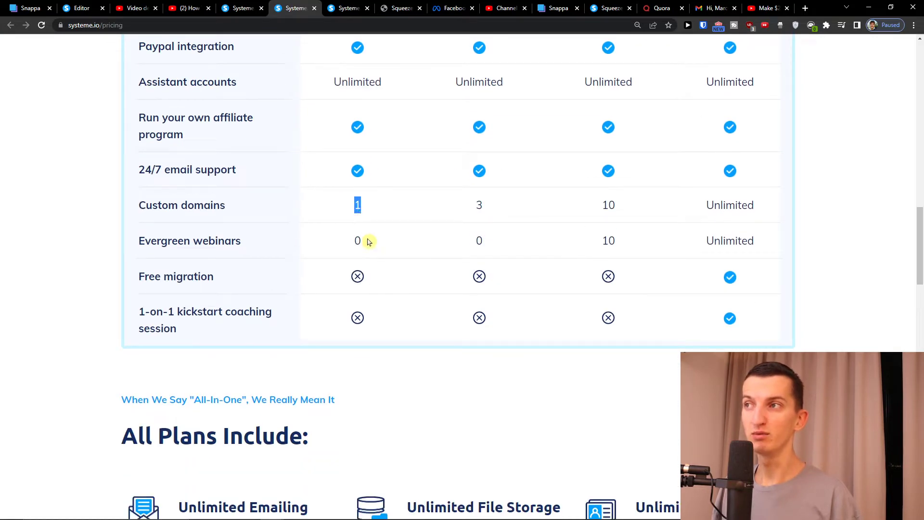
scroll(364, 263, up, 15)
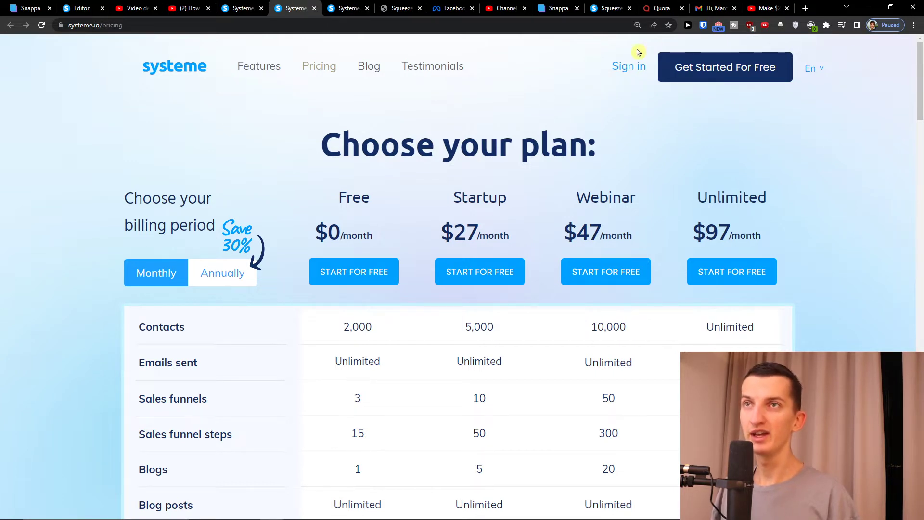
click(626, 66)
Deactivate the klkl funnel, leaving Facebook ad landing page funnel and Work From Home active.
mouse_move(426, 66)
click(489, 63)
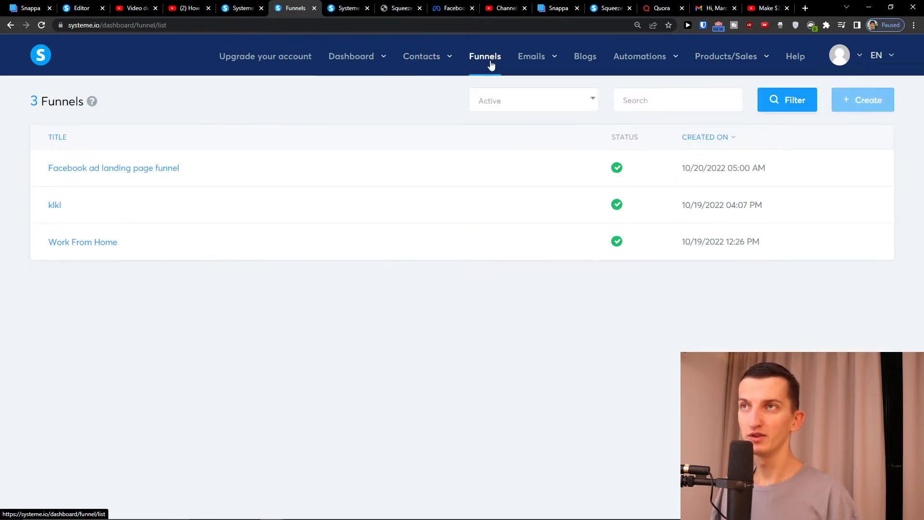
click(864, 204)
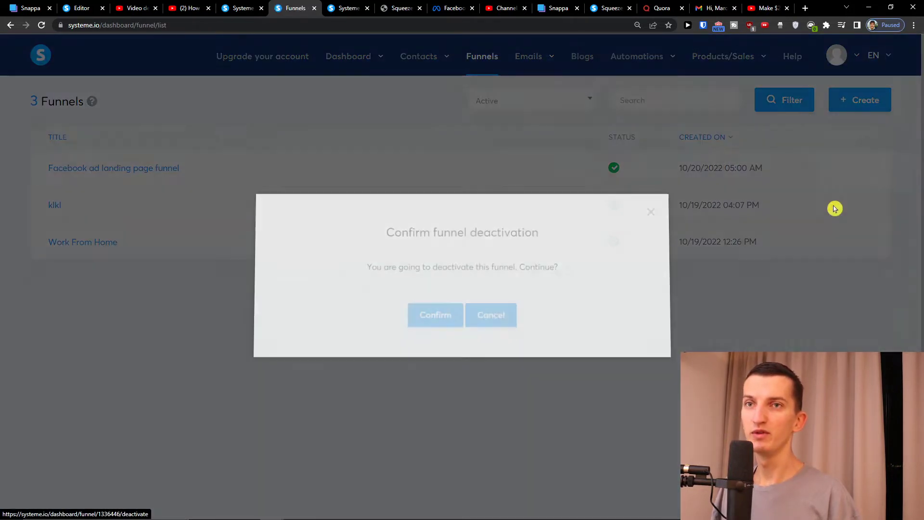
click(417, 327)
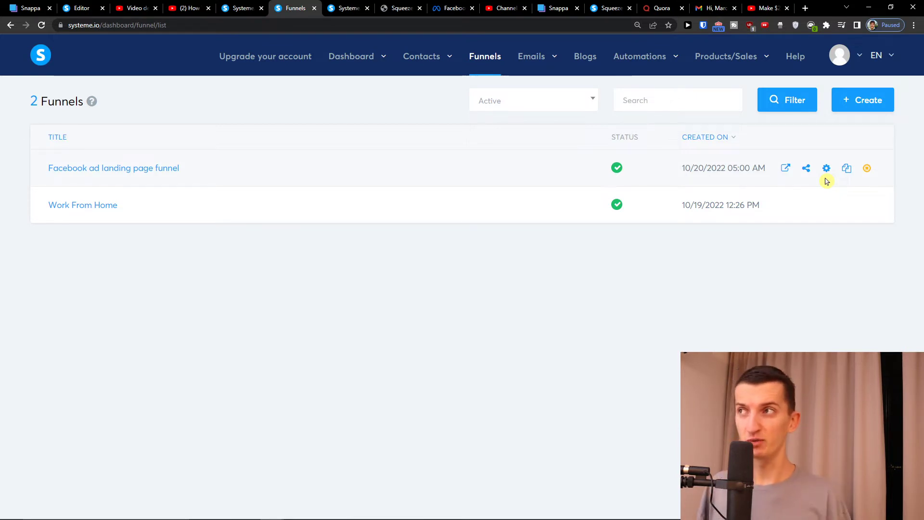
click(855, 110)
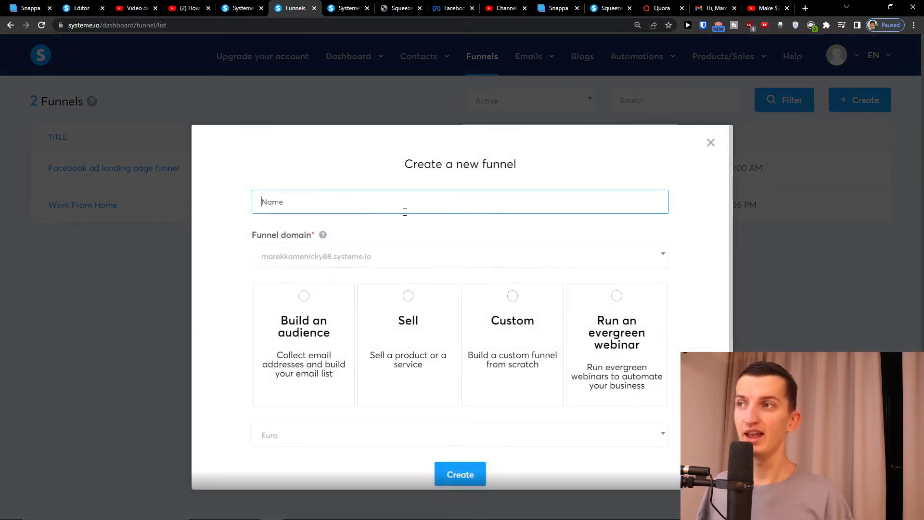
Create a Build an audience funnel named 'Quora Landing page for making money'.
text(Quora Landing page for making money)
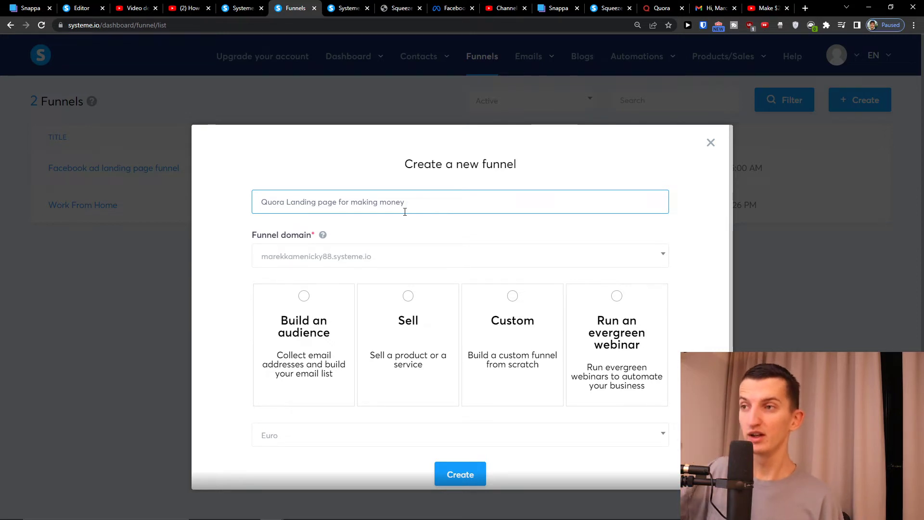
click(312, 315)
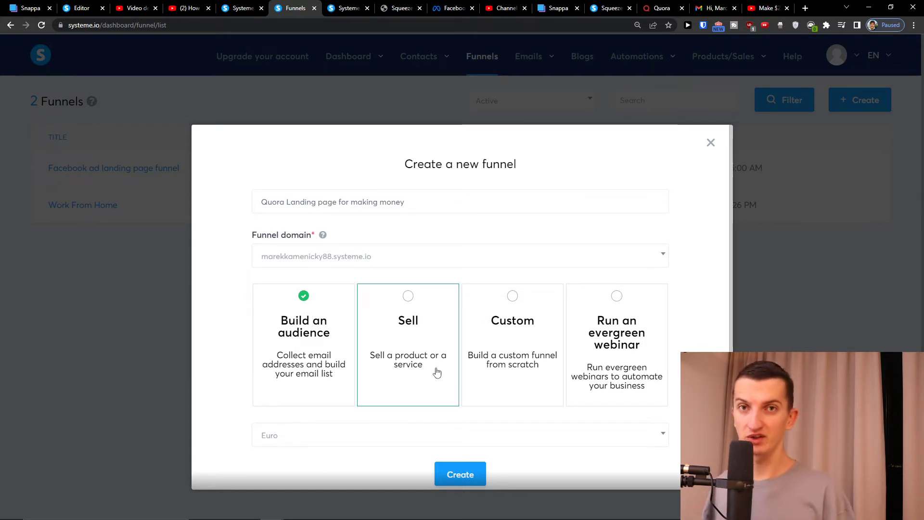
scroll(406, 380, down, 1)
click(457, 447)
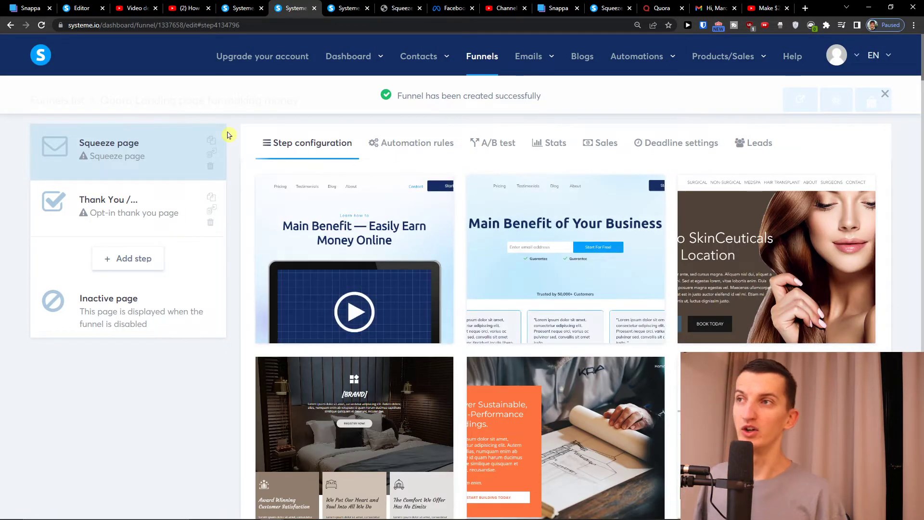
mouse_move(720, 301)
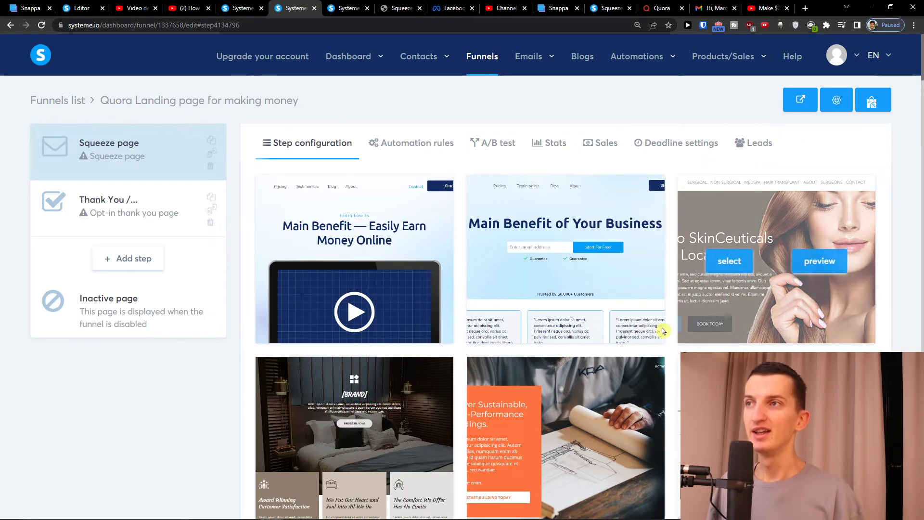
scroll(625, 340, down, 3)
scroll(620, 339, down, 18)
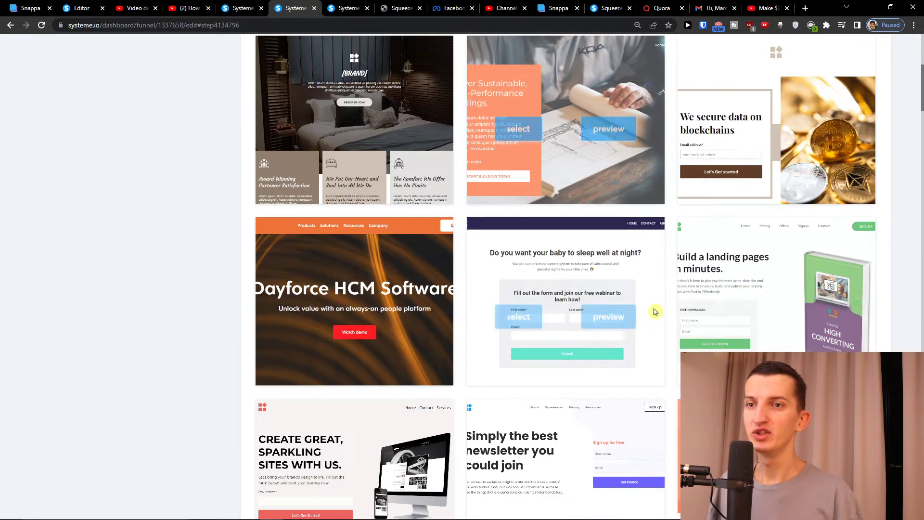
scroll(676, 289, down, 3)
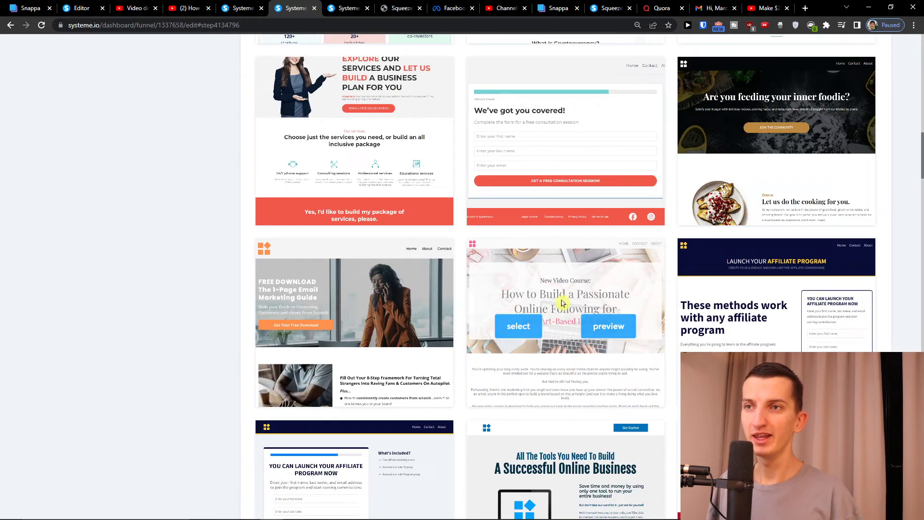
click(808, 268)
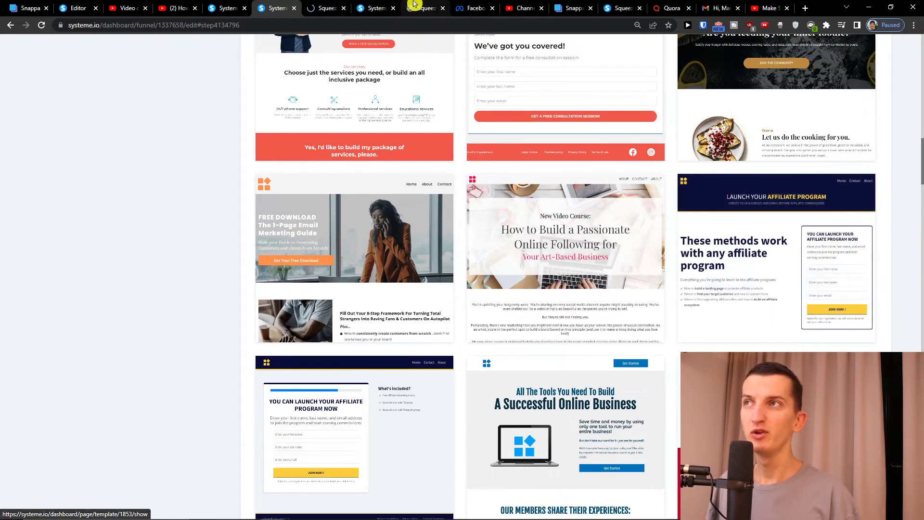
scroll(465, 369, down, 5)
scroll(465, 369, down, 4)
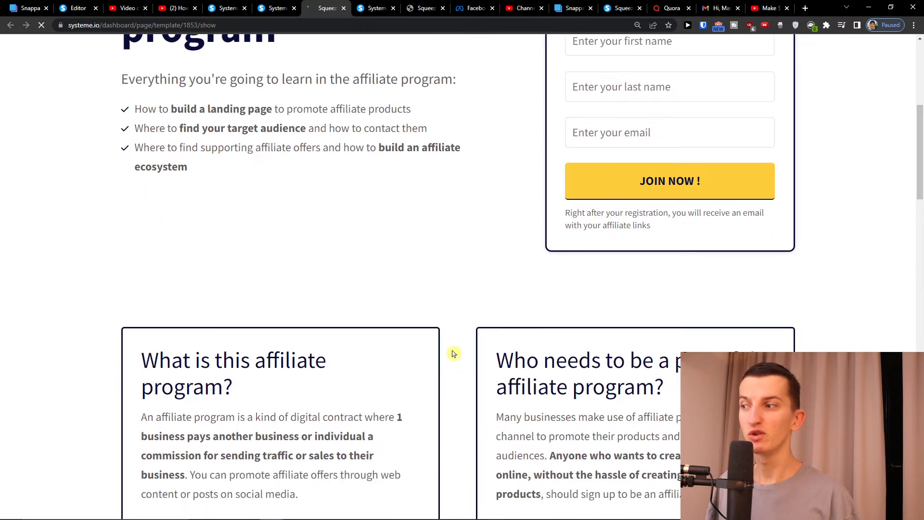
click(344, 8)
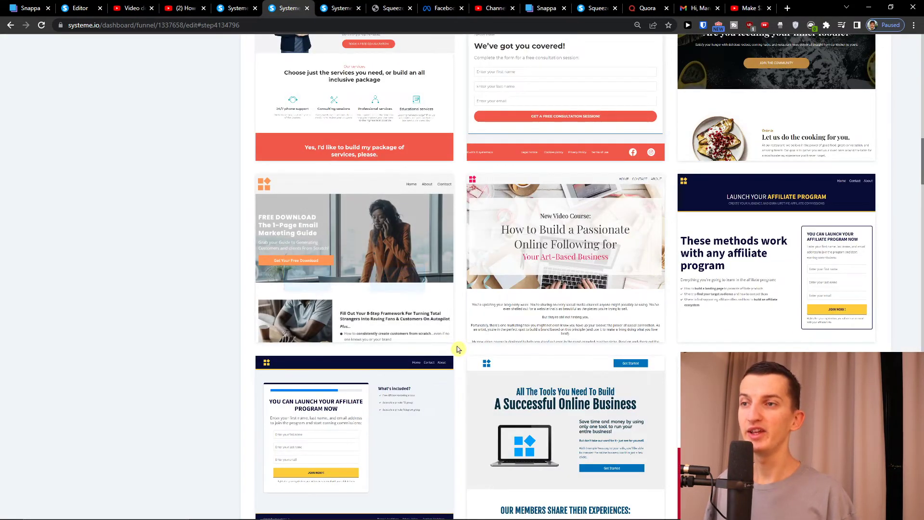
scroll(476, 336, down, 5)
scroll(475, 336, down, 5)
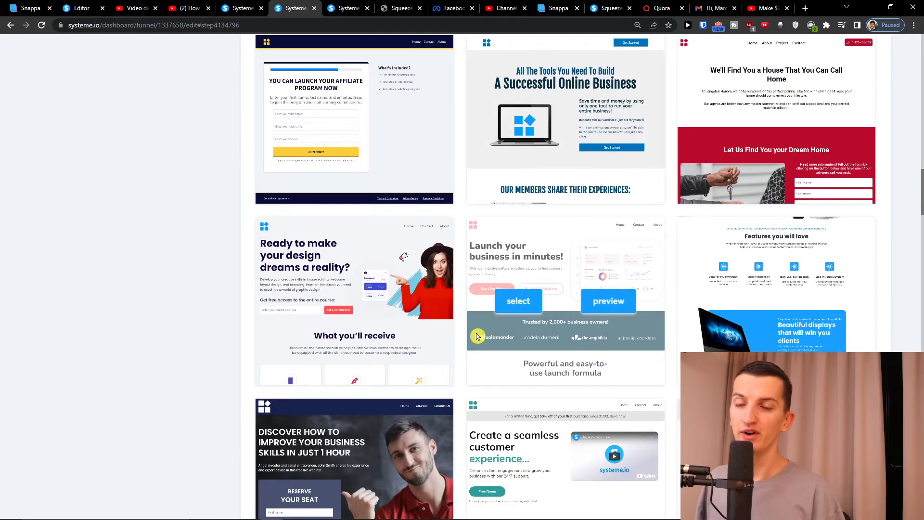
scroll(678, 394, down, 20)
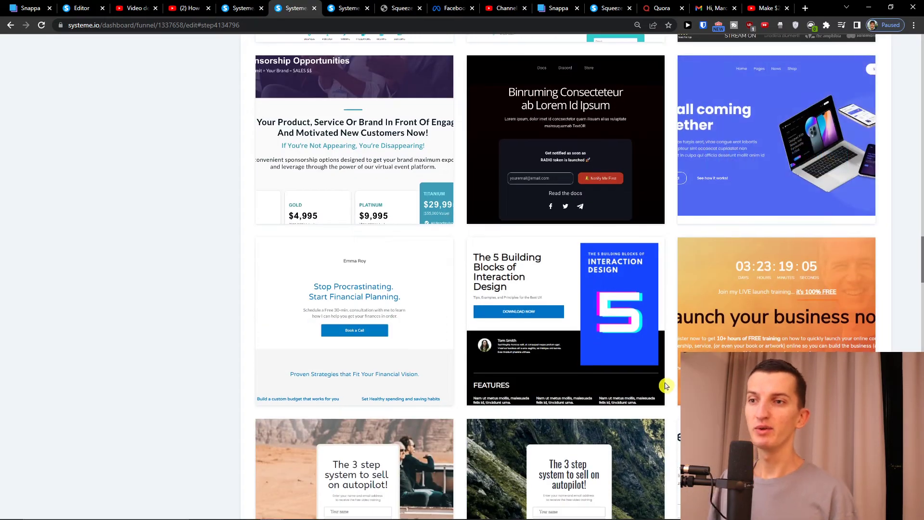
scroll(494, 277, down, 12)
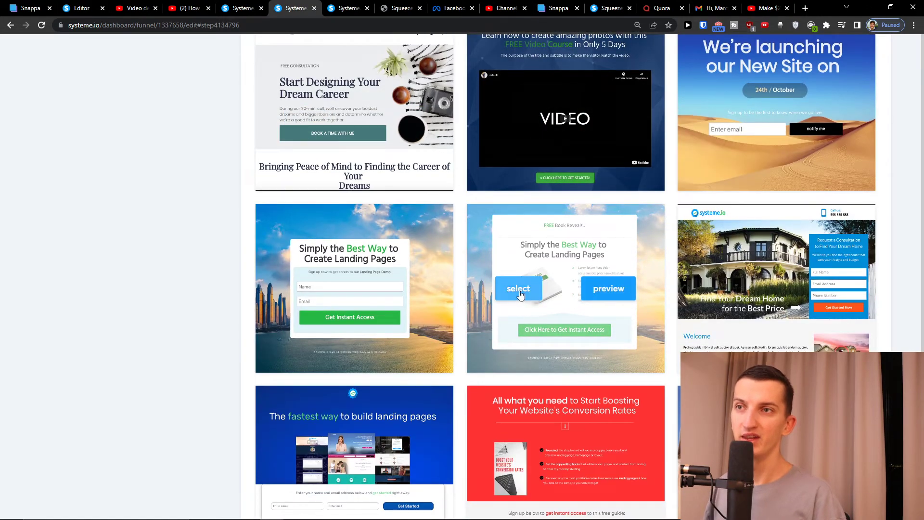
click(521, 293)
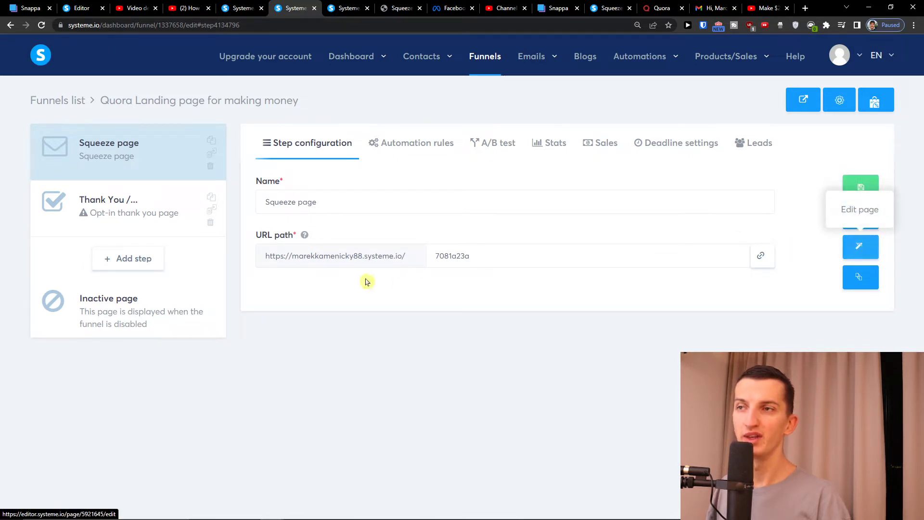
Preview the live squeeze page via its copied URL, then open the squeeze page in the editor.
click(765, 261)
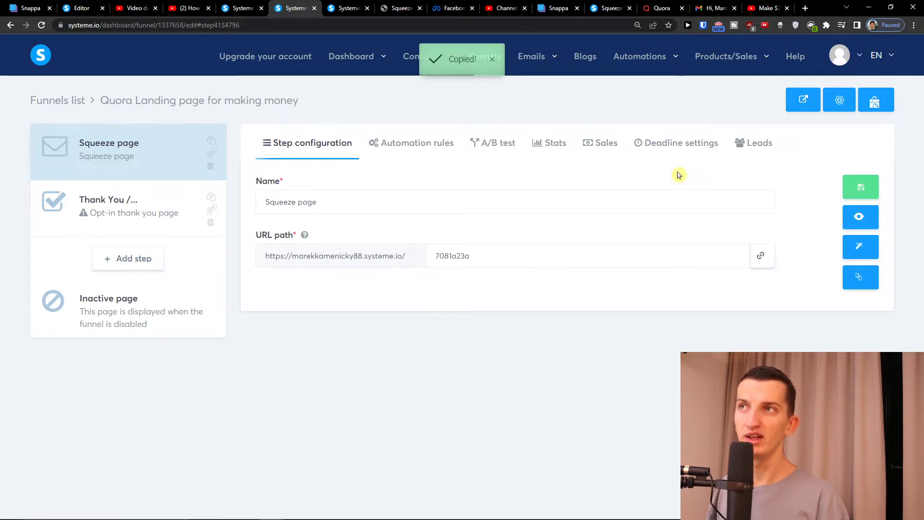
click(401, 8)
click(404, 25)
key(ctrl+v)
key(Return)
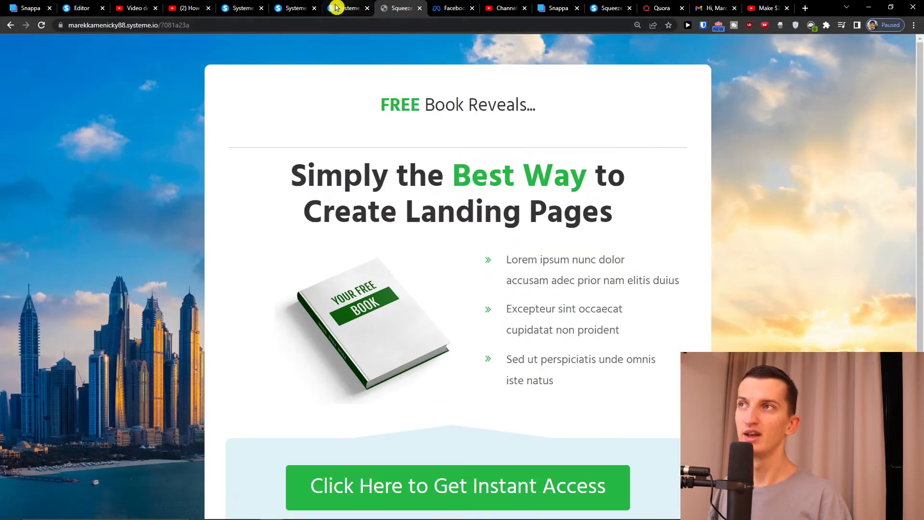
click(297, 6)
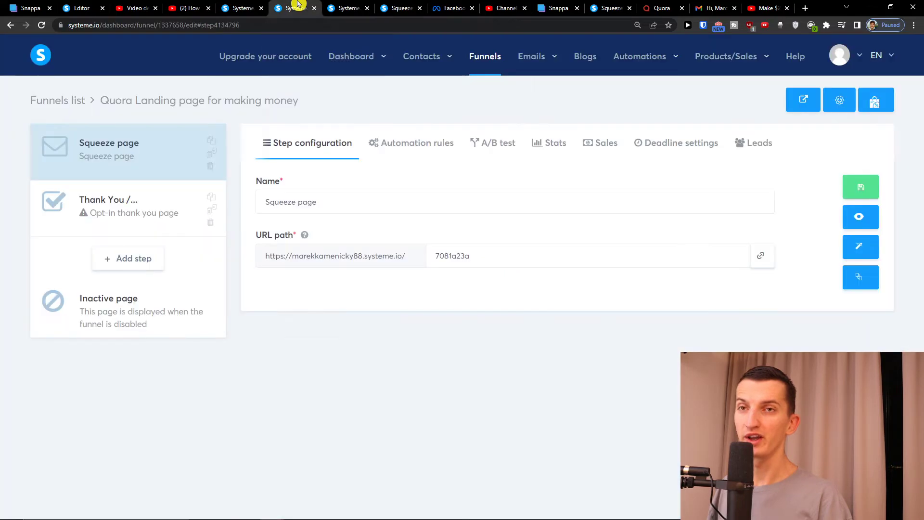
click(861, 249)
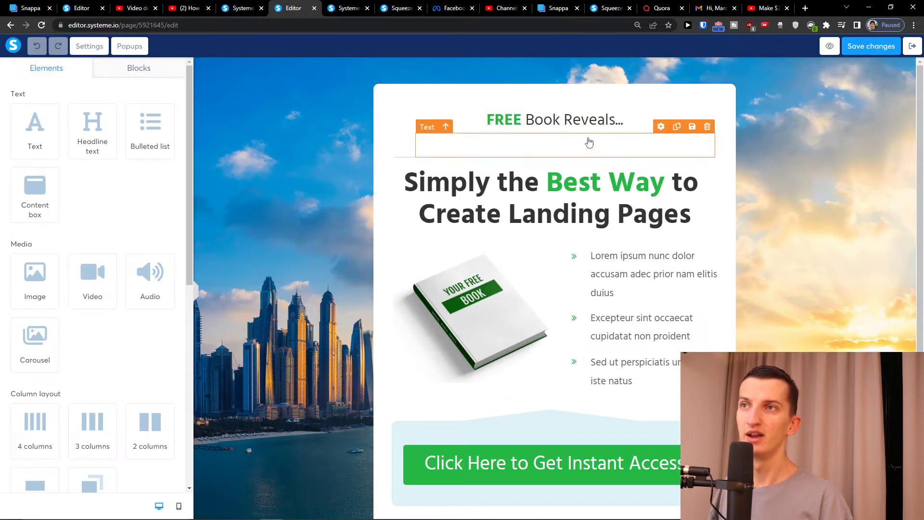
Replace the FREE Book Reveals heading with bold 'EARN MONEY FROM HOME', clearing its colour.
double_click(527, 121)
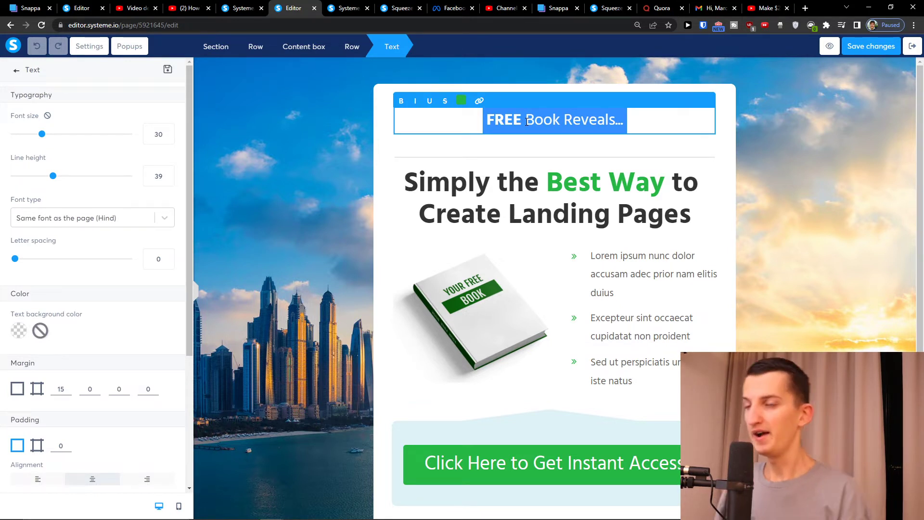
text(EARN MONEY FROM HOME)
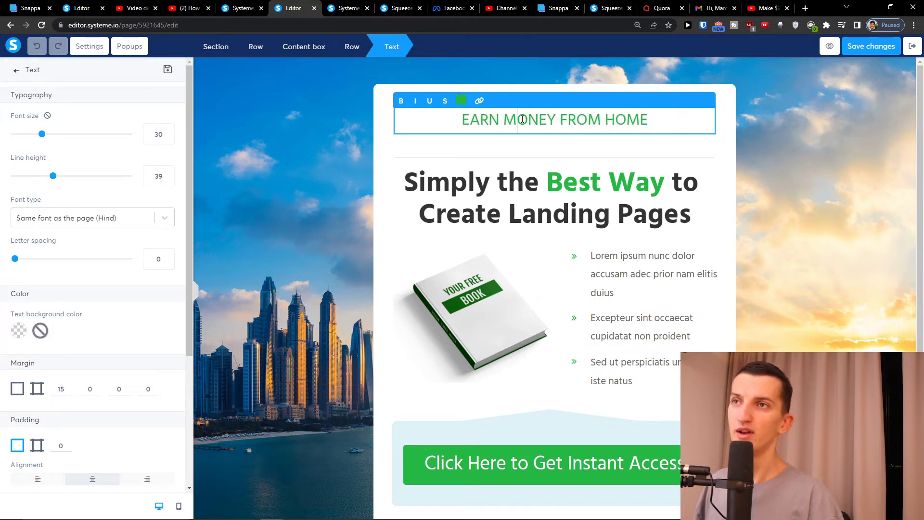
triple_click(523, 119)
click(460, 100)
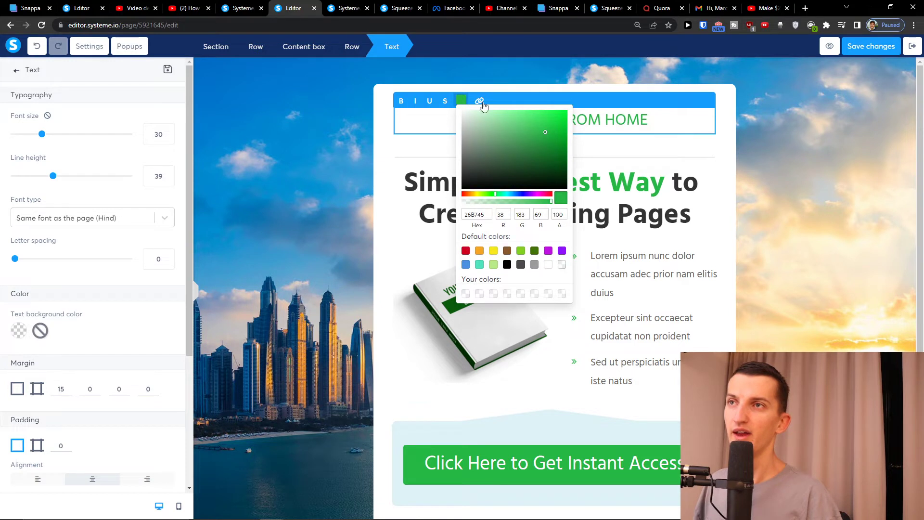
click(562, 264)
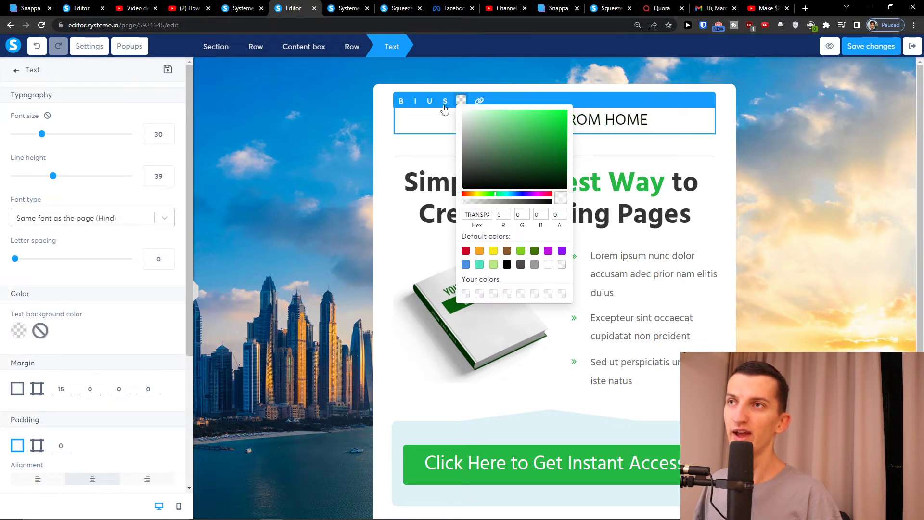
click(400, 102)
Look up the green hex code used for 'Best Way' in the main headline.
double_click(503, 114)
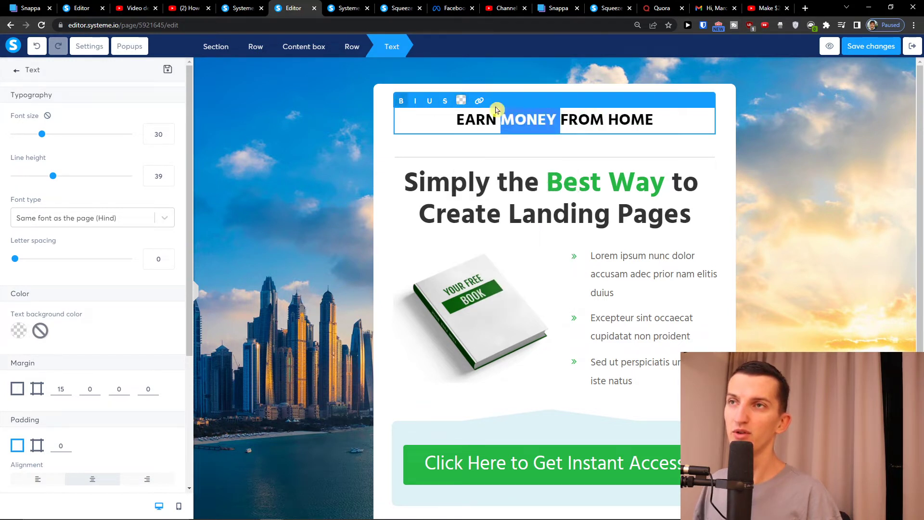
click(463, 100)
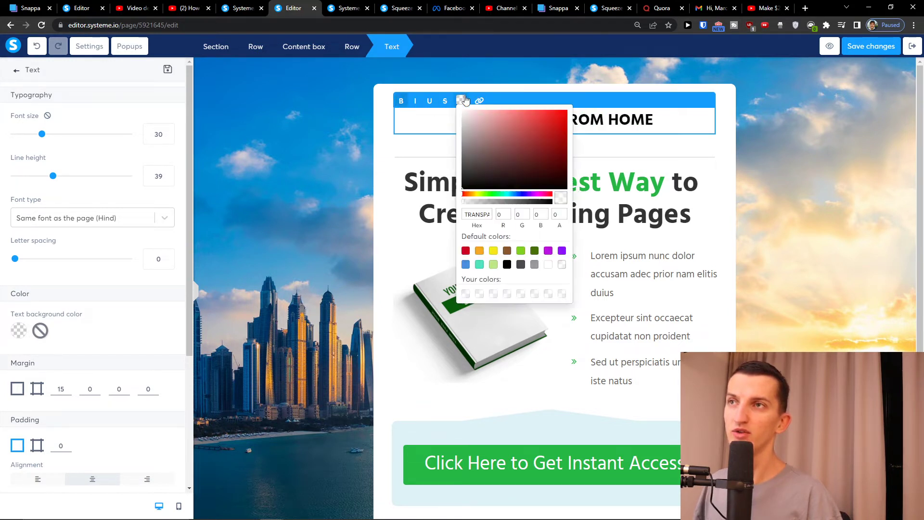
click(611, 199)
triple_click(546, 186)
drag(546, 185, 665, 188)
click(454, 164)
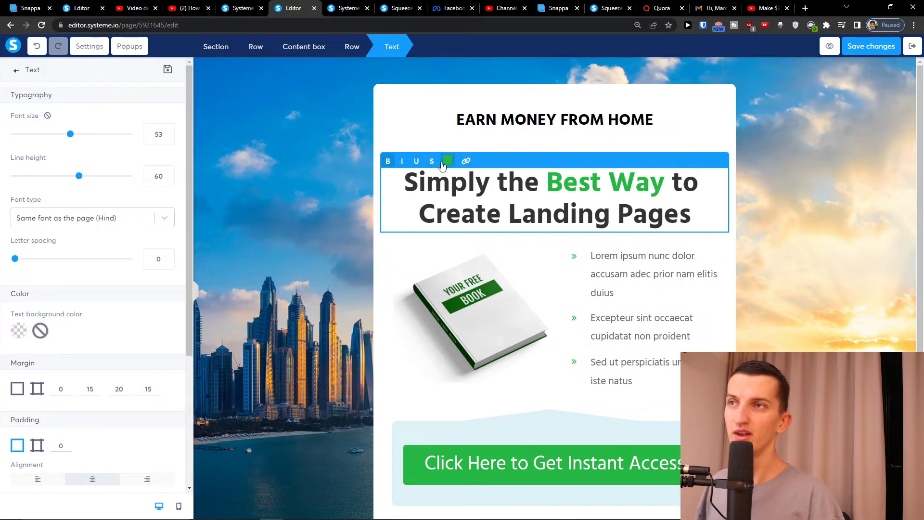
click(447, 163)
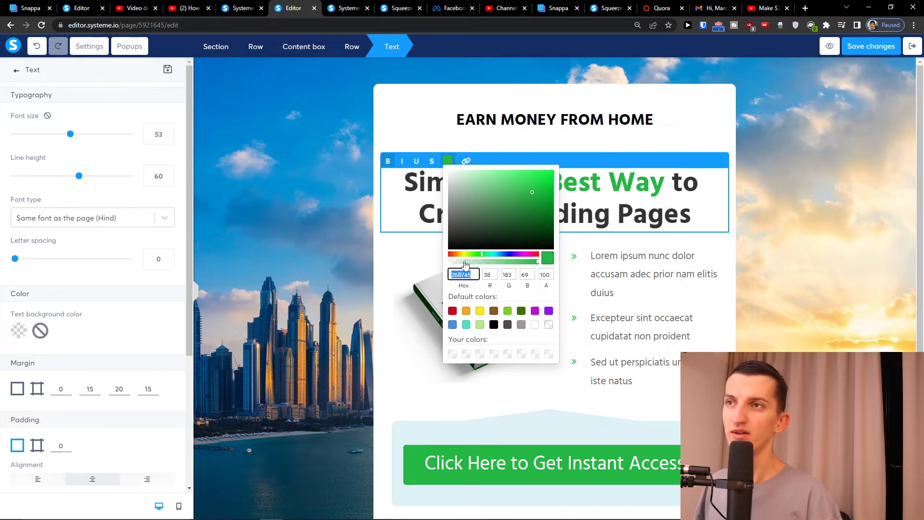
click(474, 116)
Remove the mistakenly pasted colour code and restore the word 'MONEY' in the heading.
double_click(510, 119)
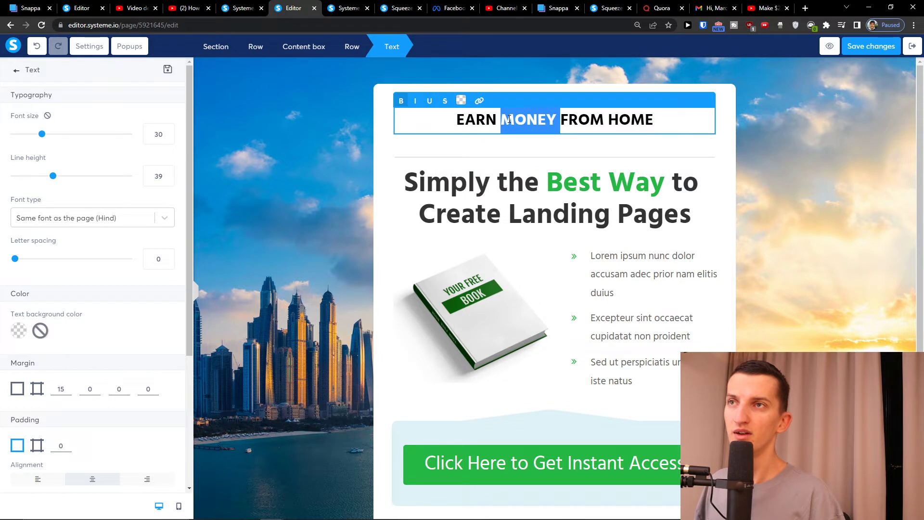
key(ctrl+v)
double_click(509, 120)
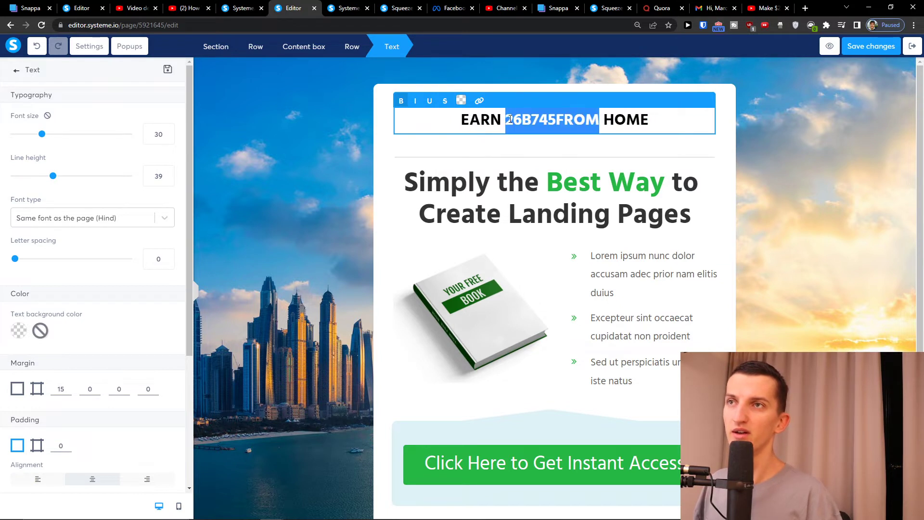
click(539, 121)
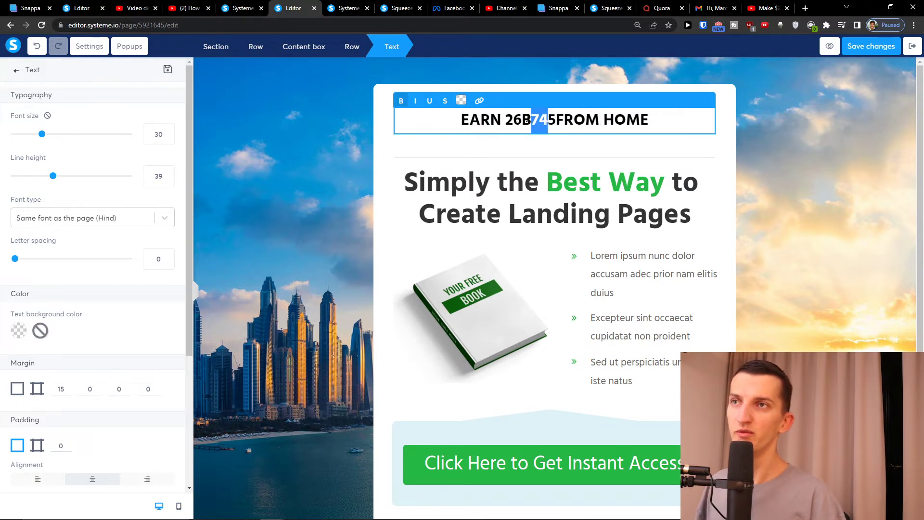
drag(531, 120, 510, 114)
text(Money)
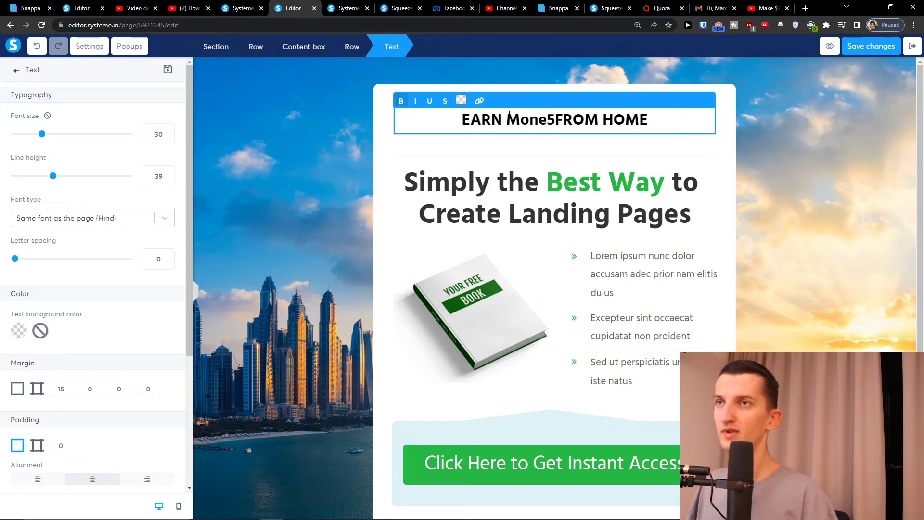
drag(552, 119, 498, 120)
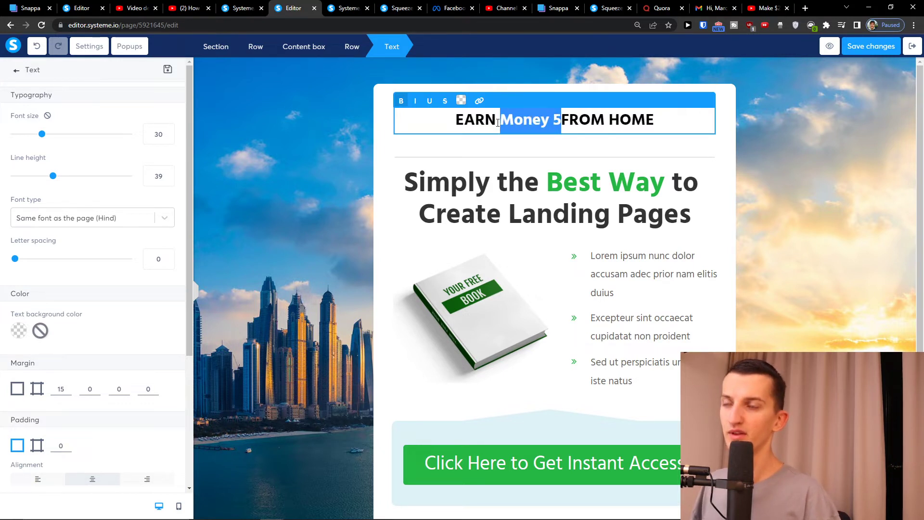
text(MONEY)
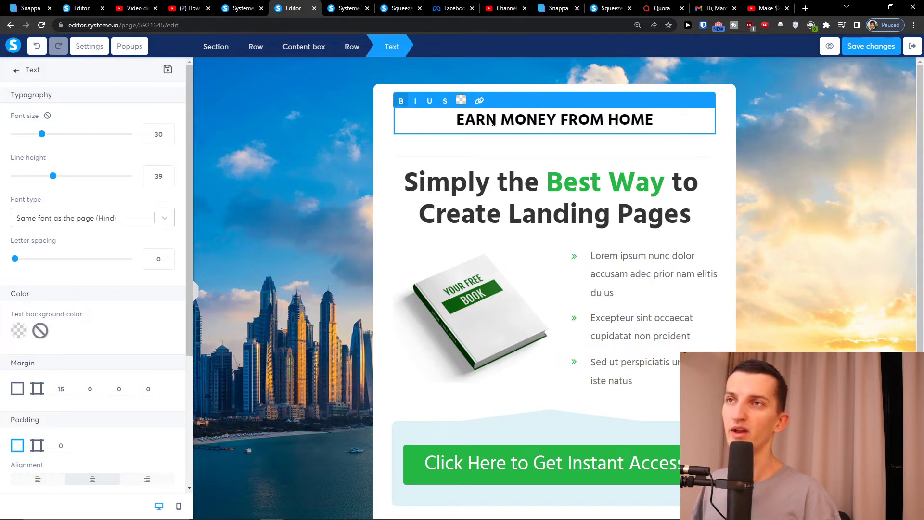
Colour the word MONEY green with hex 26B745.
double_click(527, 128)
click(457, 102)
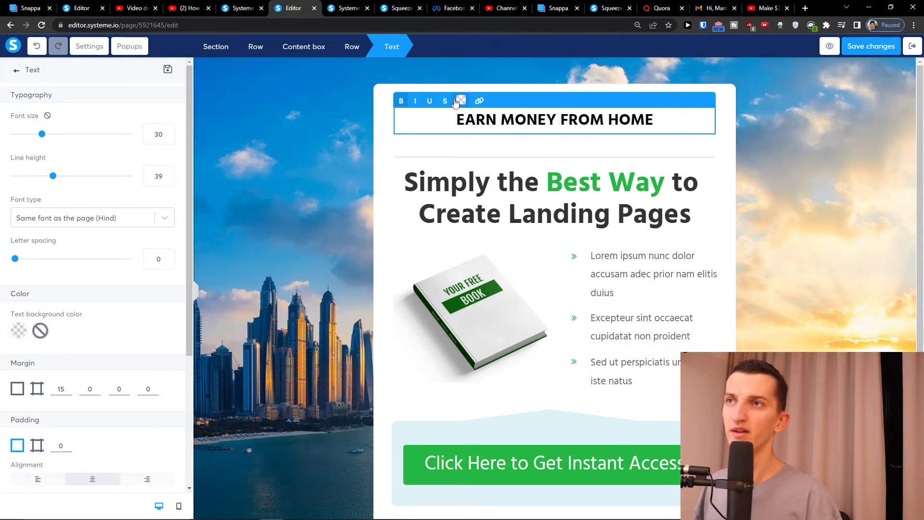
click(460, 102)
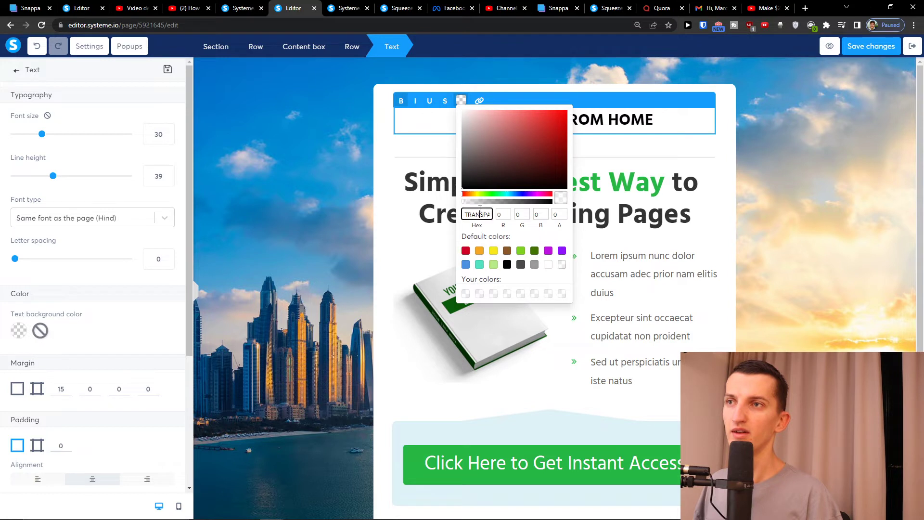
key(ctrl+v)
click(417, 177)
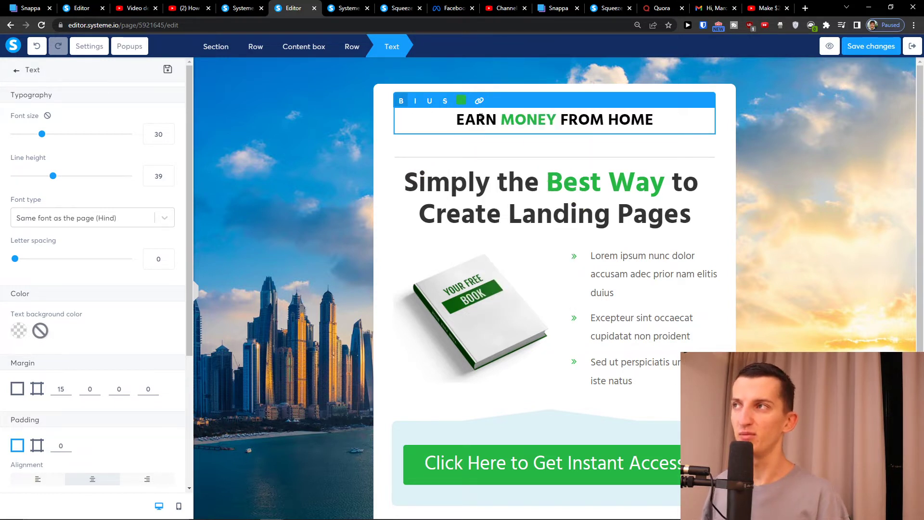
click(17, 72)
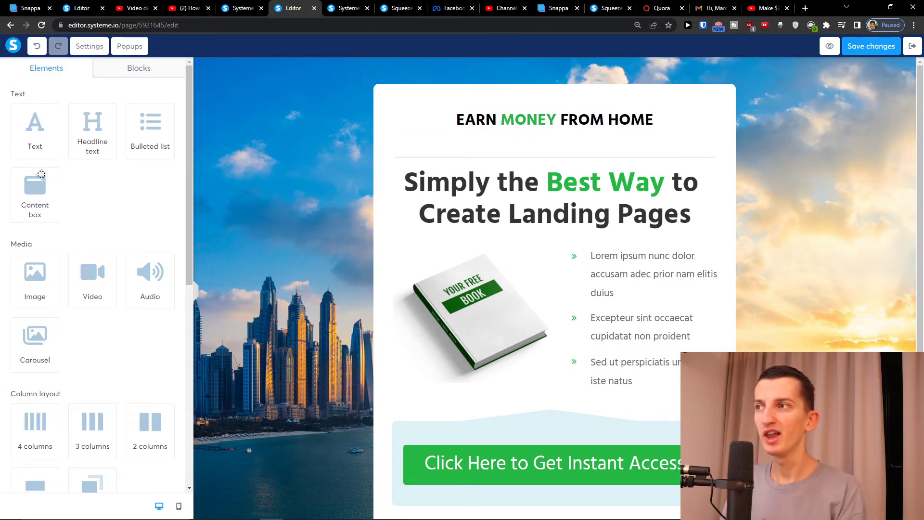
scroll(131, 290, down, 5)
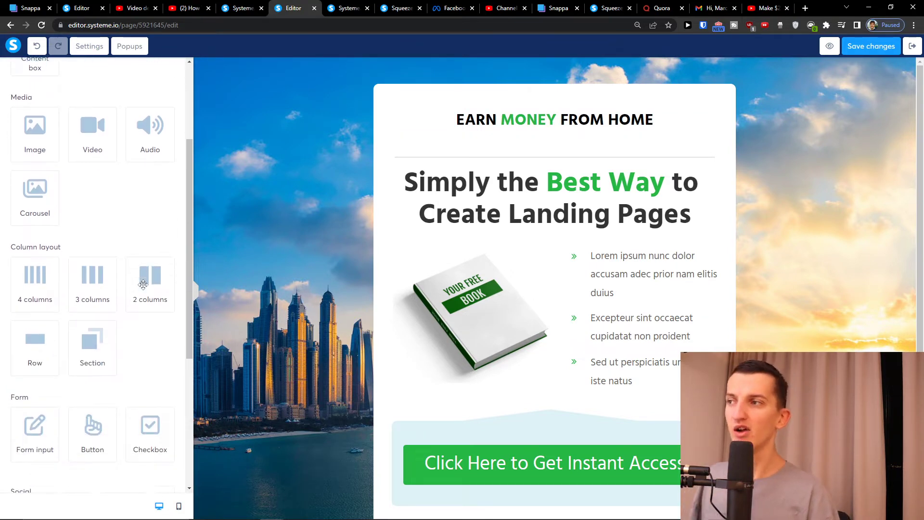
scroll(138, 293, up, 5)
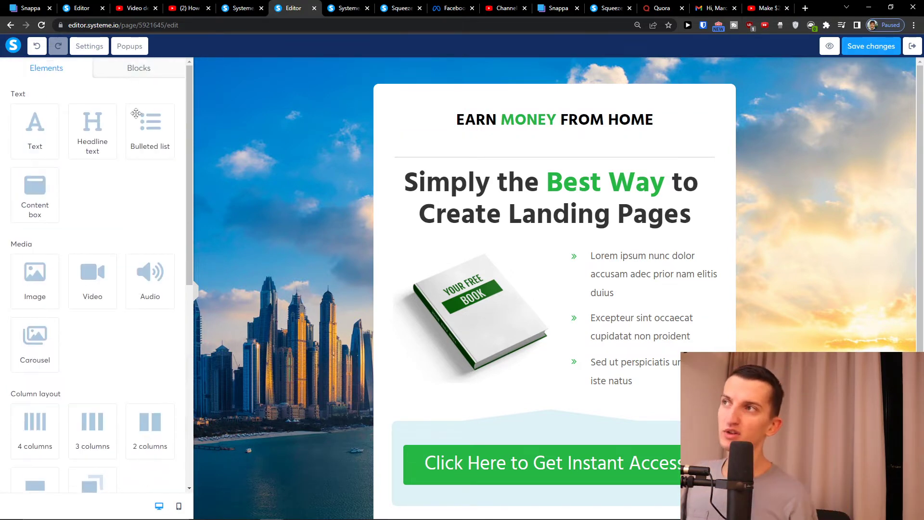
click(127, 72)
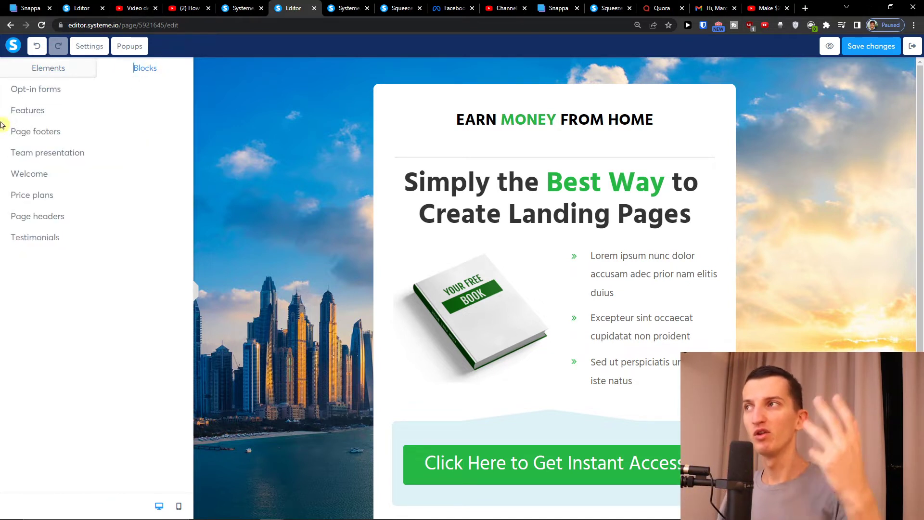
click(21, 122)
click(16, 86)
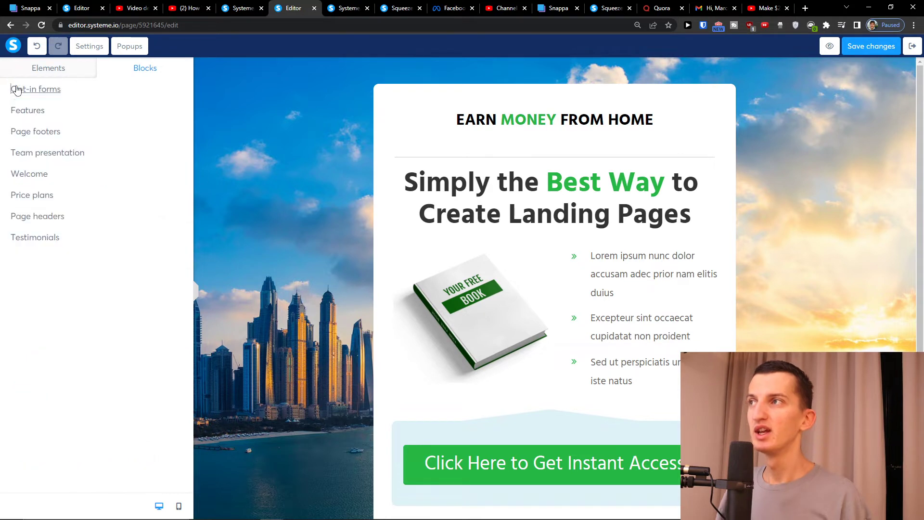
click(45, 201)
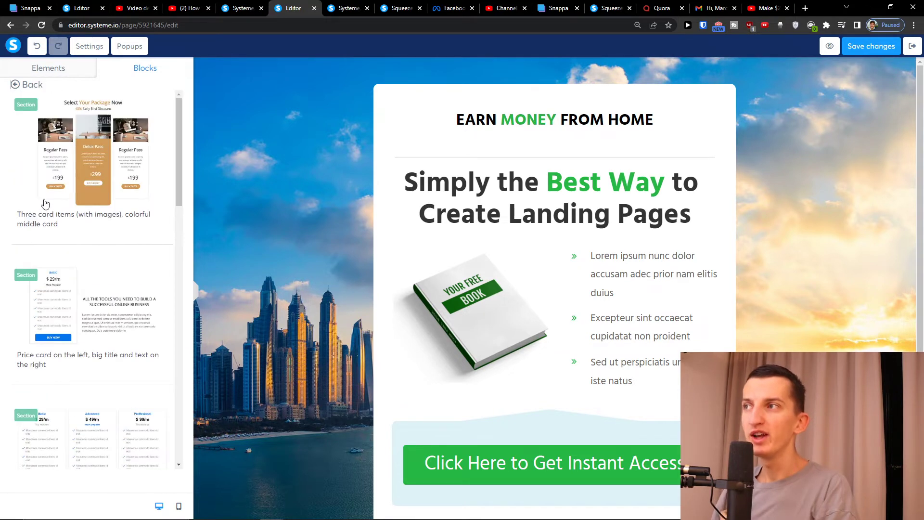
click(32, 109)
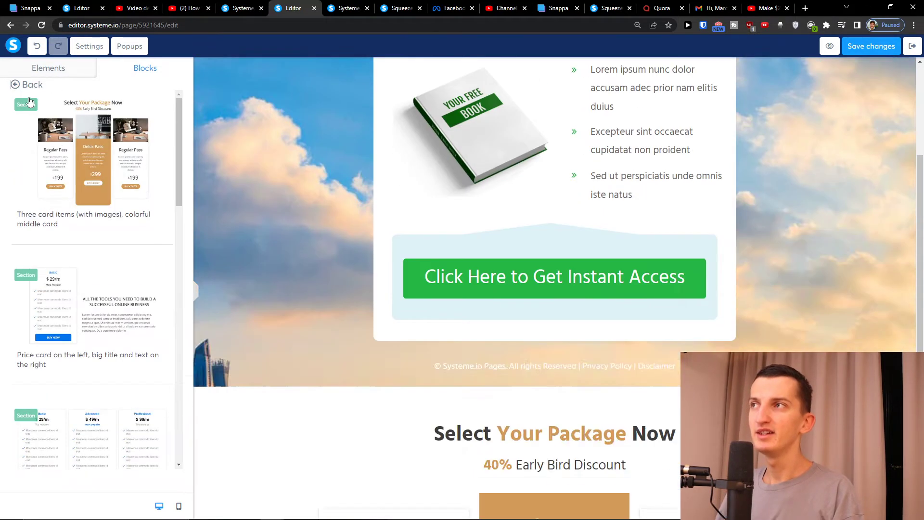
click(886, 153)
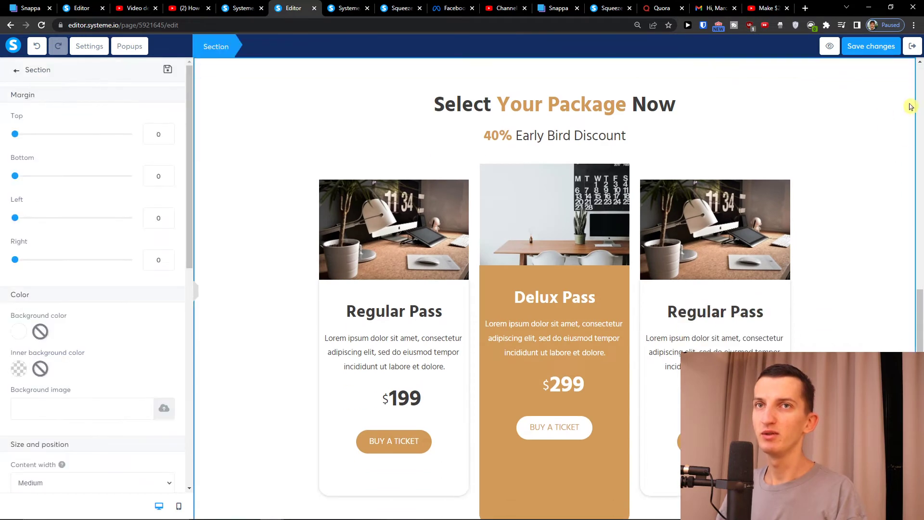
click(901, 131)
click(910, 192)
click(871, 202)
scroll(903, 193, up, 3)
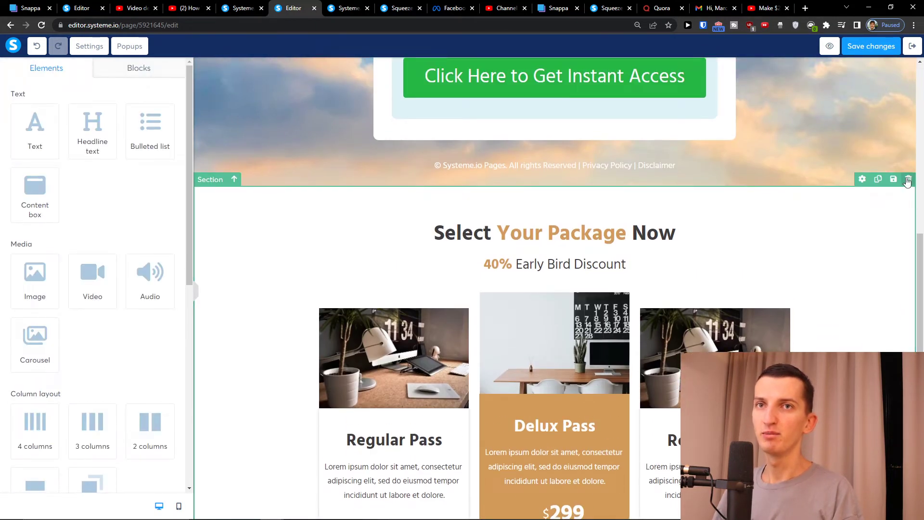
click(908, 179)
click(523, 80)
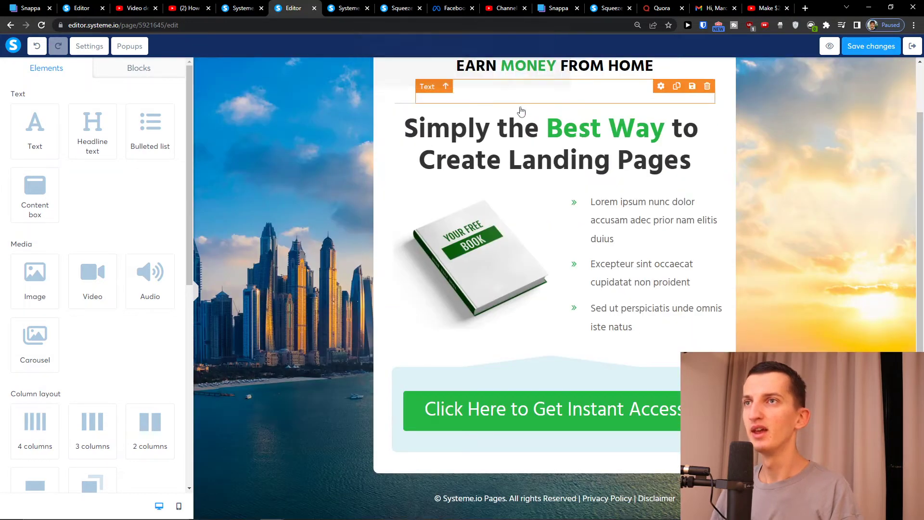
Retype the main headline as 'BEST WAY TO MAKE MONEY FROM HOME'.
click(485, 160)
double_click(486, 160)
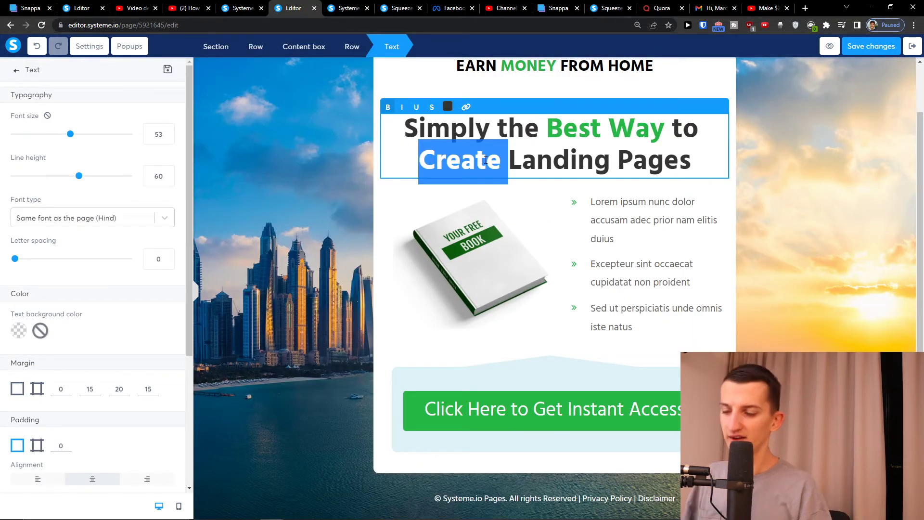
triple_click(485, 161)
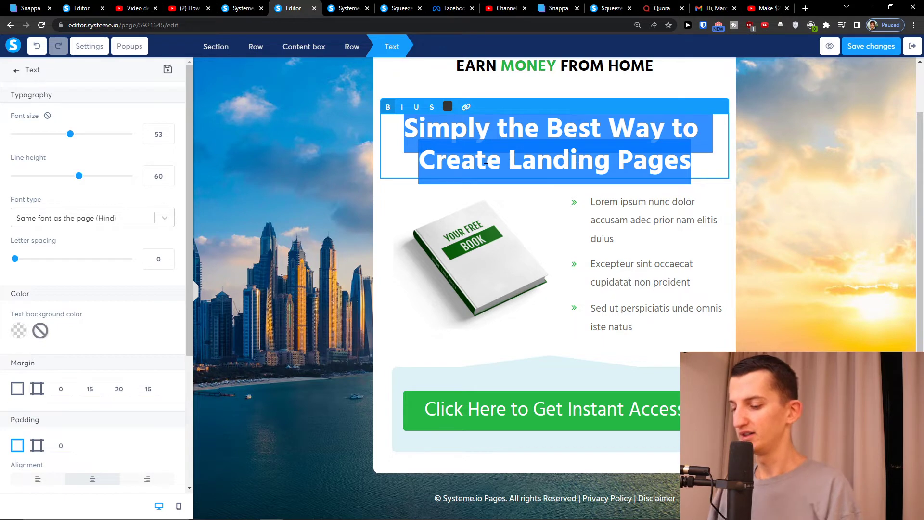
text(E)
key(BackSpace)
text(CLICK)
key(BackSpace)
key(BackSpace)
key(BackSpace)
key(BackSpace)
key(BackSpace)
key(BackSpace)
text(FIND THE )
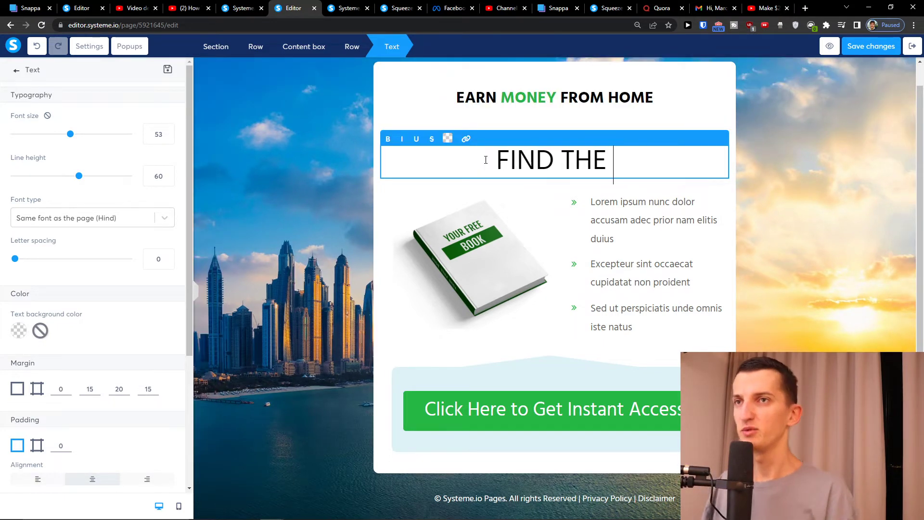
text(BEST WAY)
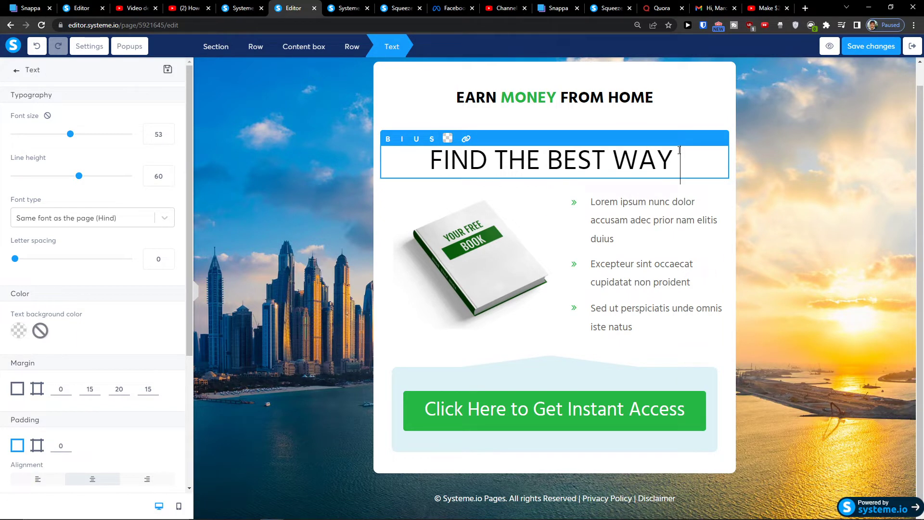
text(HOW TO MAKE MONEY )
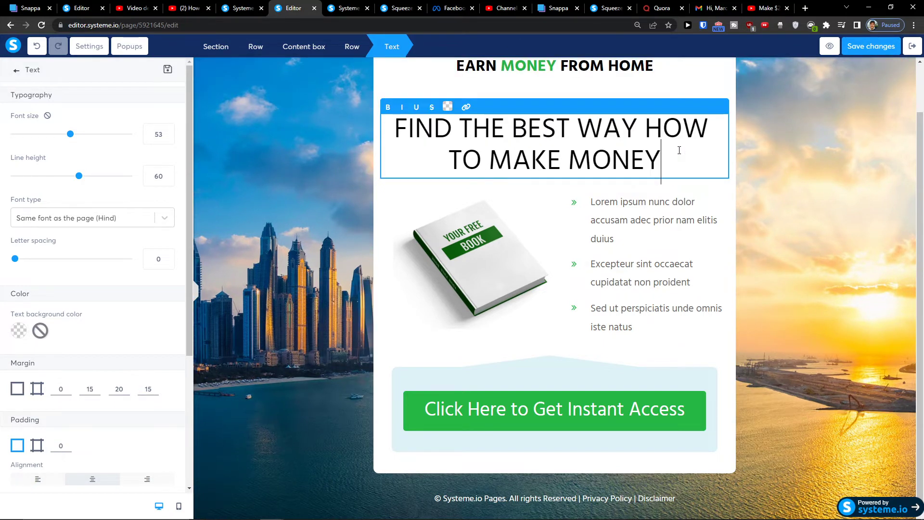
text(F)
key(ctrl+a)
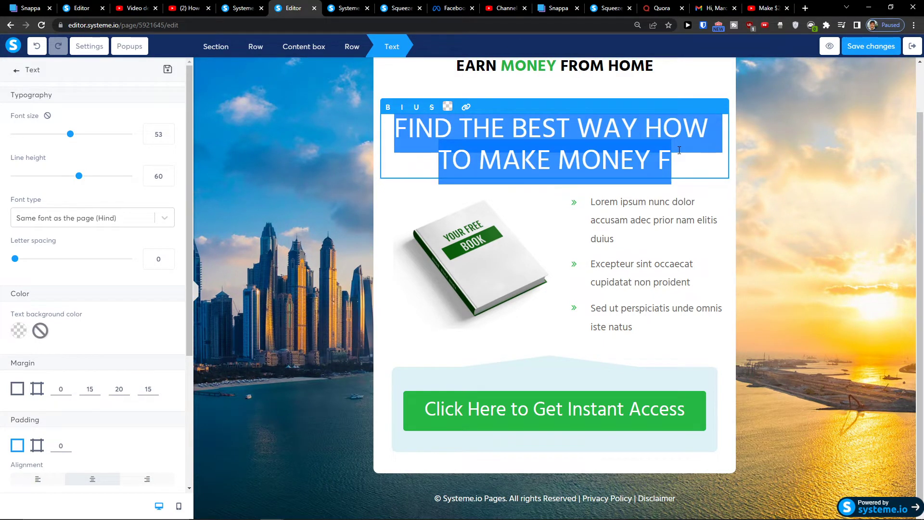
text(BEST WAY TO MAKE MONEY FROM HOME)
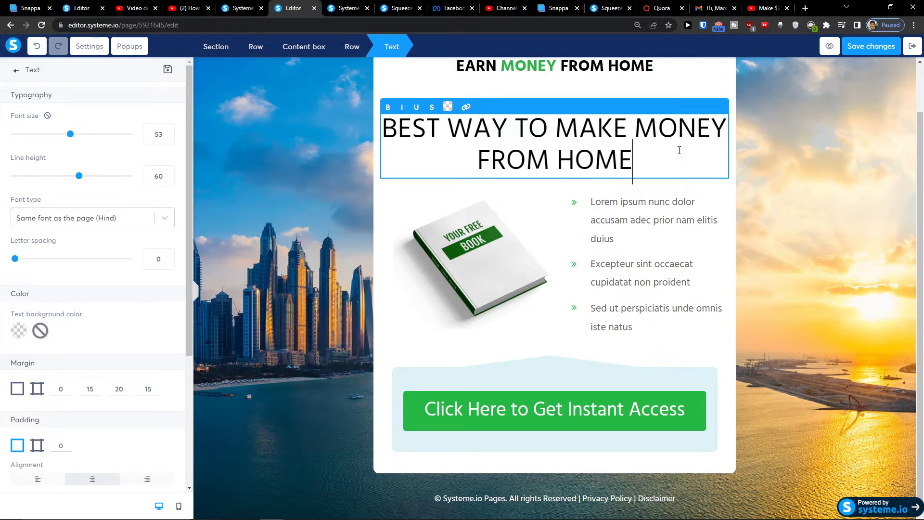
Make the whole headline bold.
drag(635, 162, 383, 122)
click(388, 107)
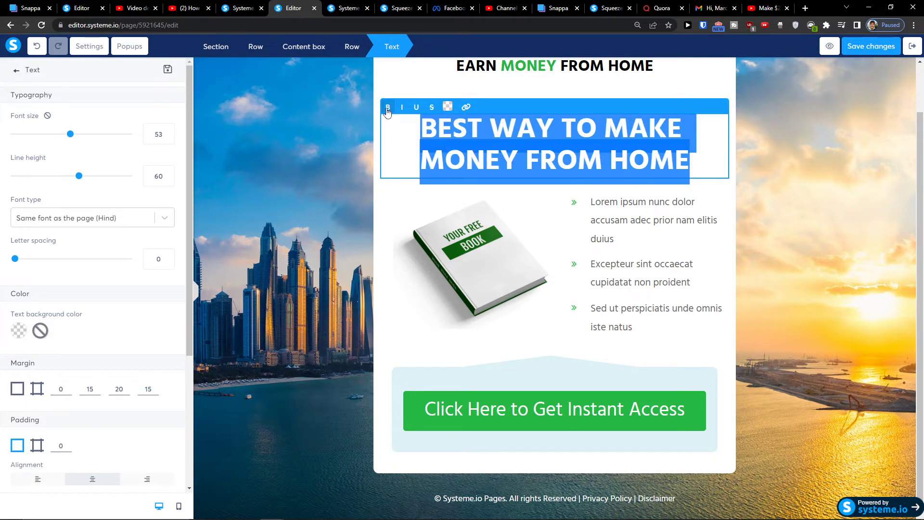
click(586, 148)
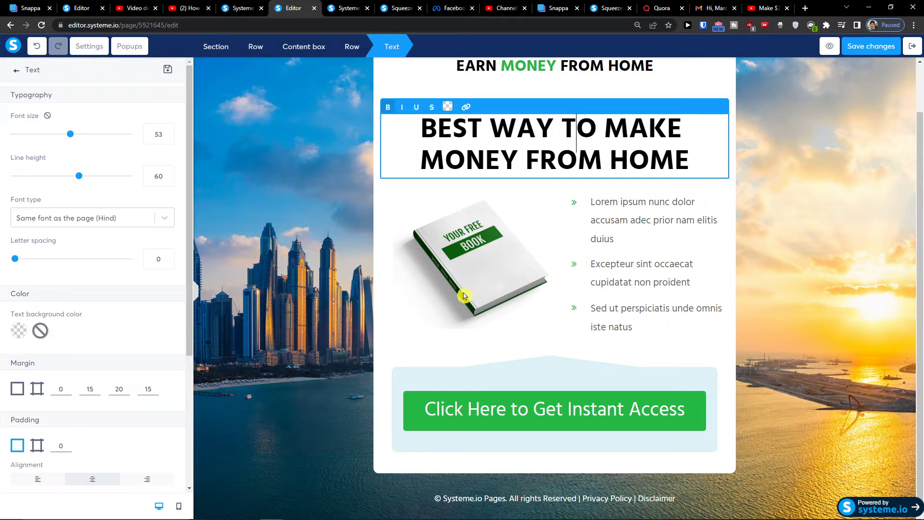
click(453, 470)
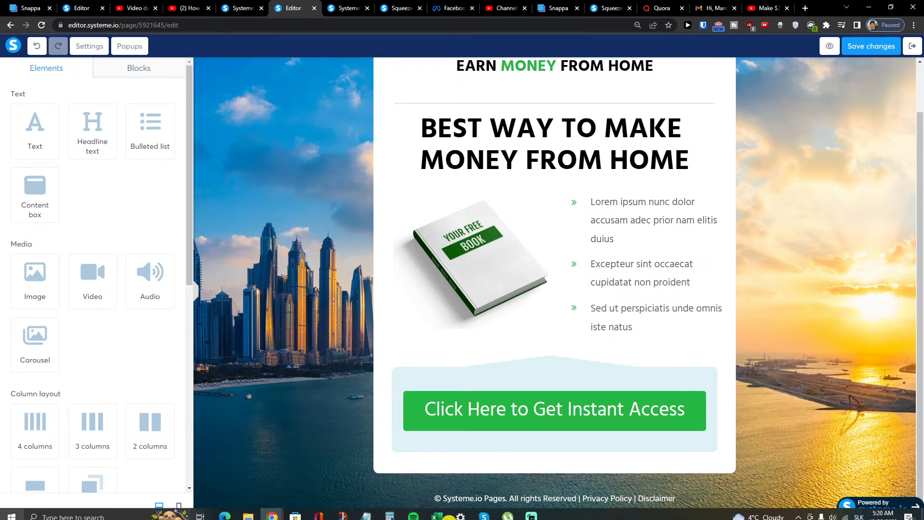
Generate and copy an encrypted ClickBank HopLink for the Get Paid To Use Facebook, Twitter and YouTube offer.
mouse_move(273, 514)
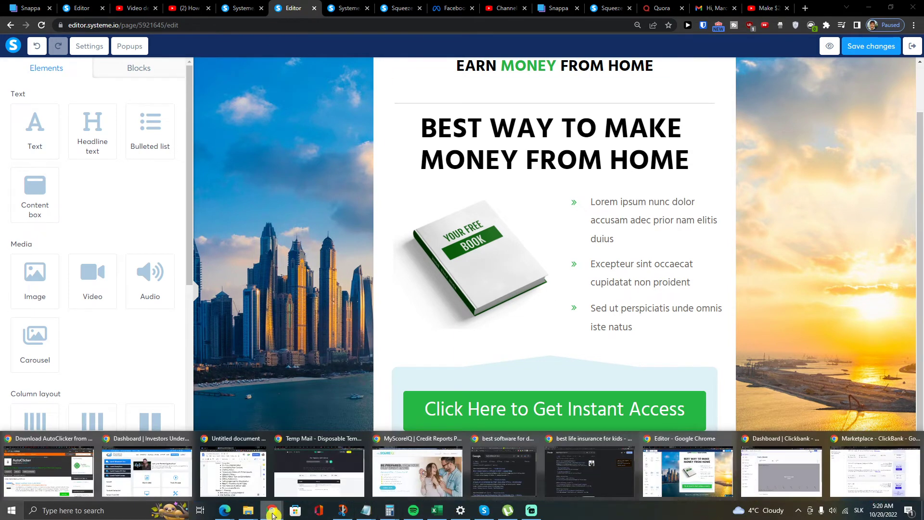
click(875, 471)
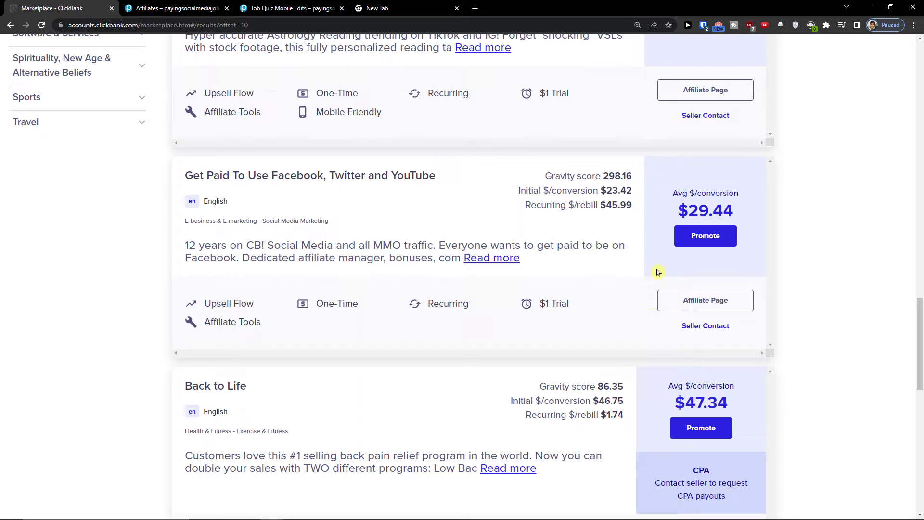
click(691, 240)
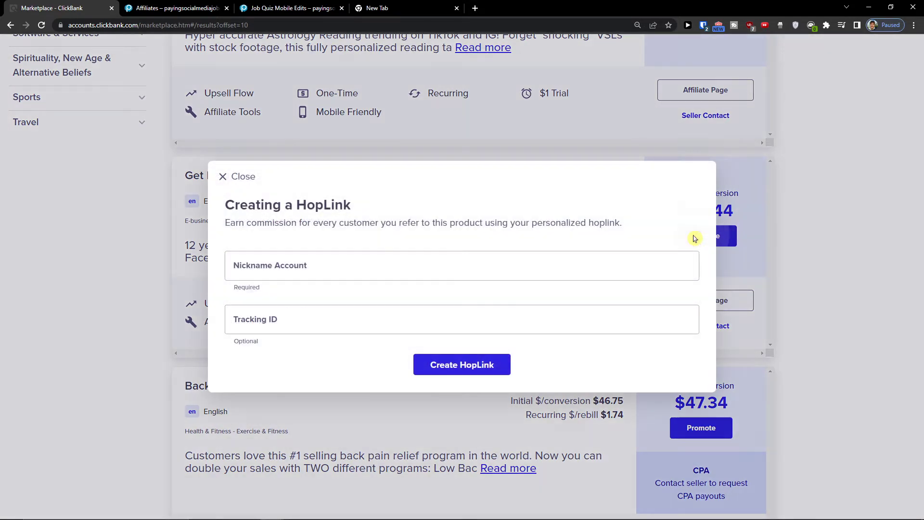
click(430, 275)
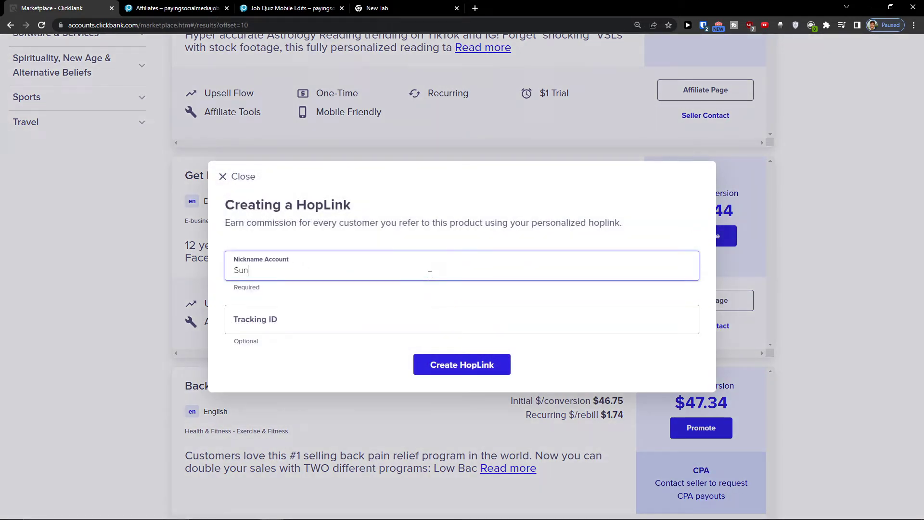
key(Tab)
text(Sun)
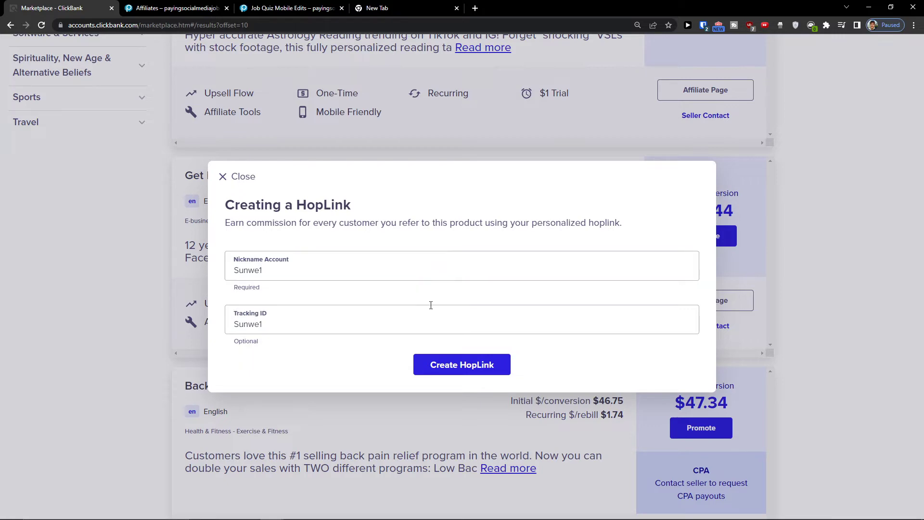
click(460, 369)
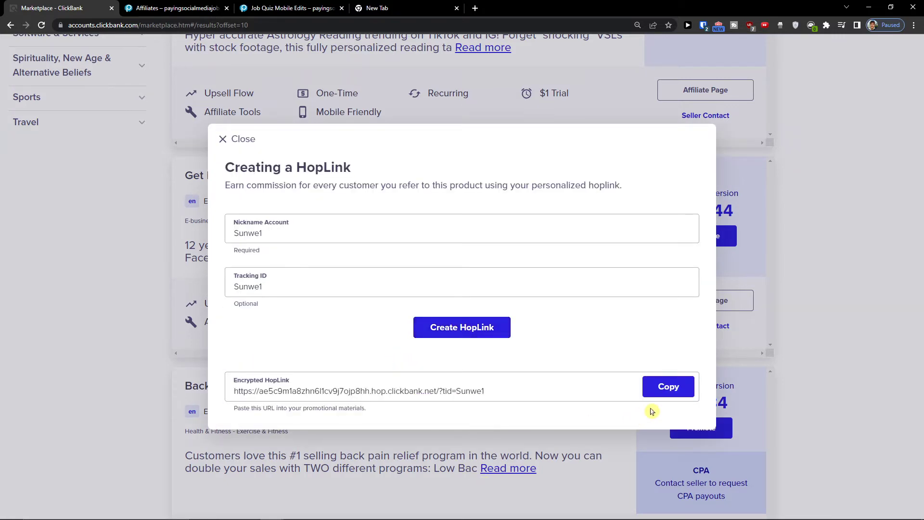
click(657, 389)
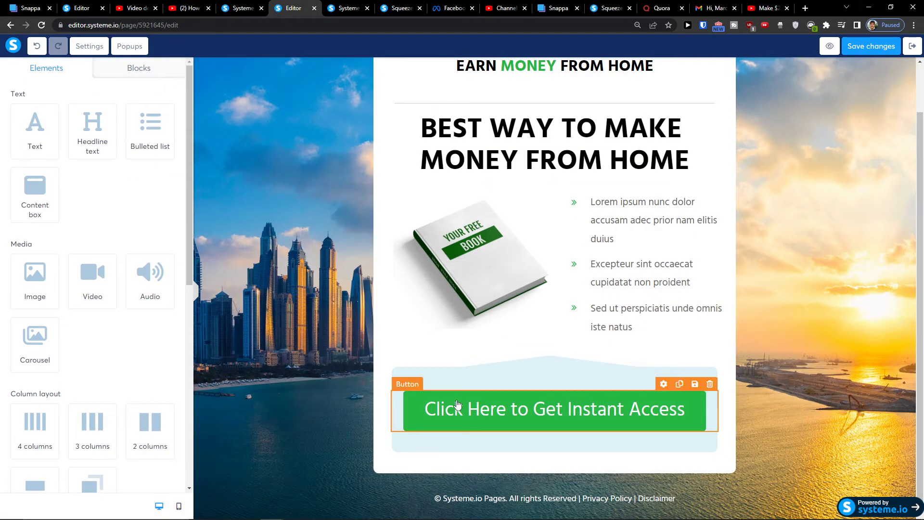
Set the Get Instant Access button to open the ClickBank hoplink URL in a new window, and save.
click(569, 423)
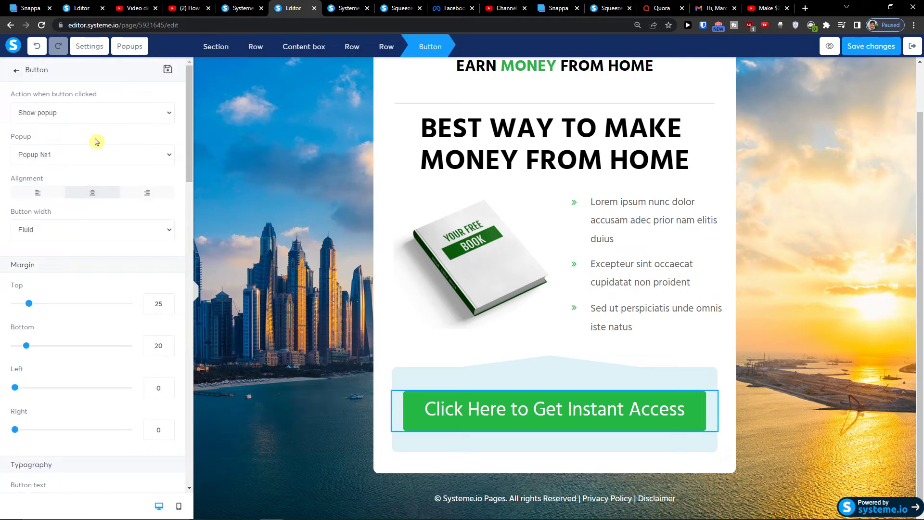
click(90, 116)
click(89, 151)
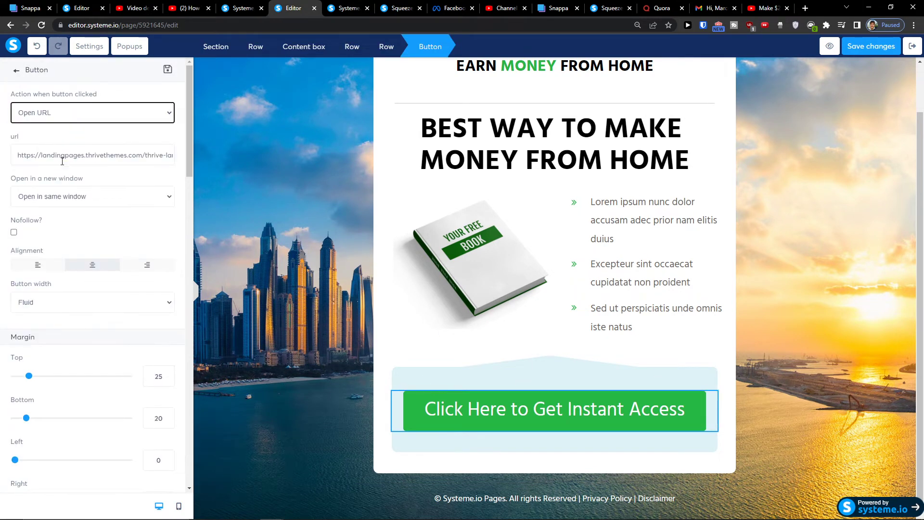
triple_click(62, 160)
key(ctrl+v)
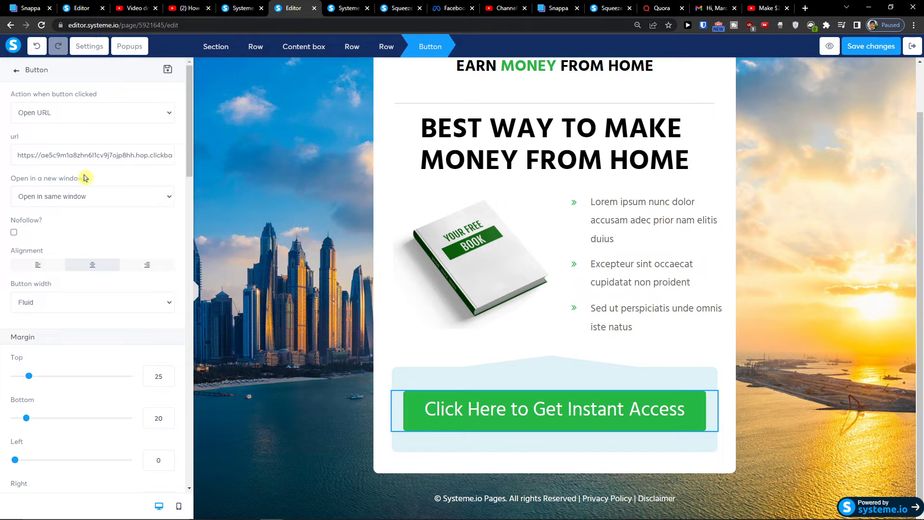
click(83, 194)
click(66, 220)
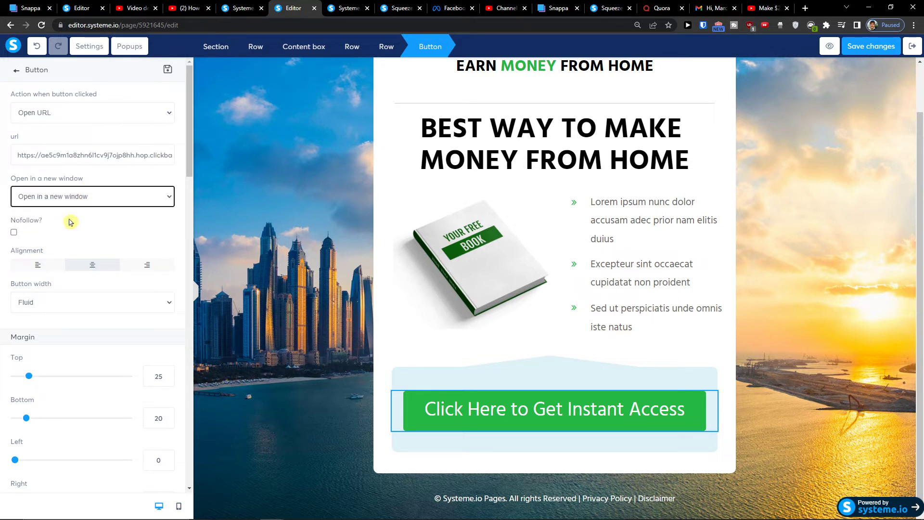
click(494, 373)
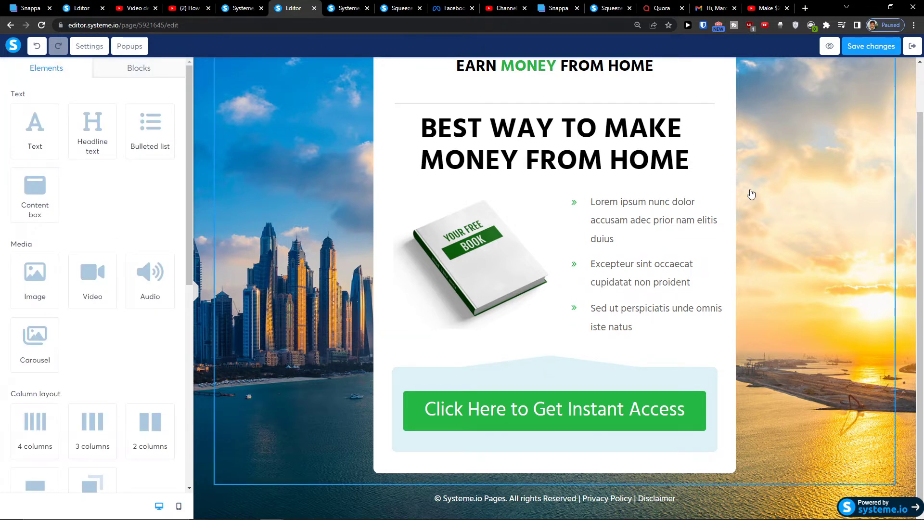
click(871, 46)
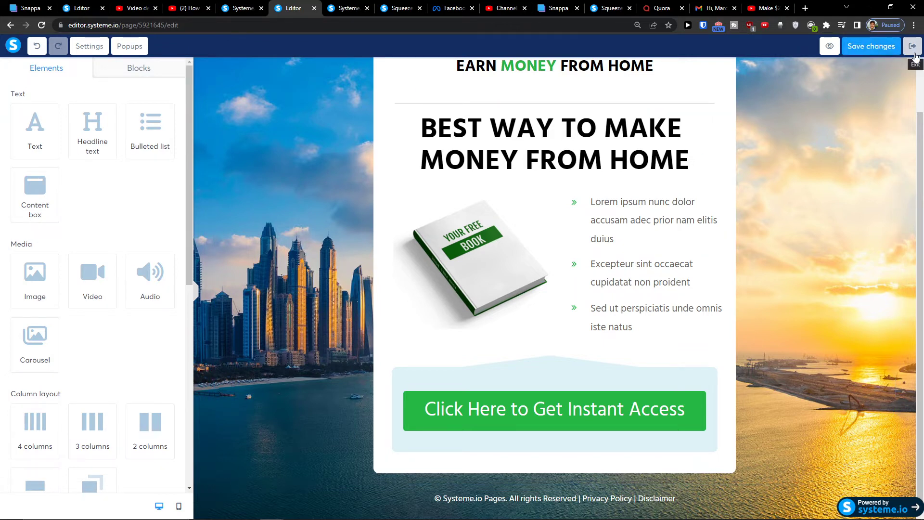
Replace the free-book image with the desk photo from your uploaded images.
click(507, 223)
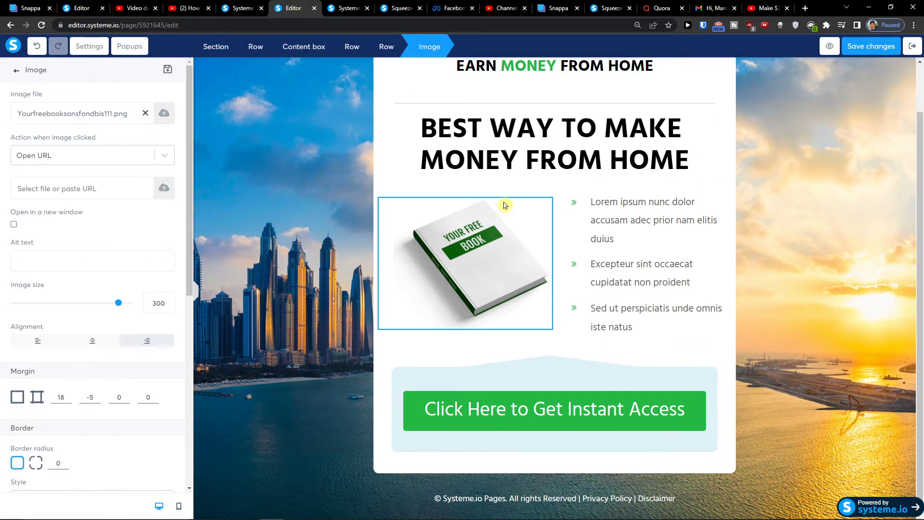
click(163, 114)
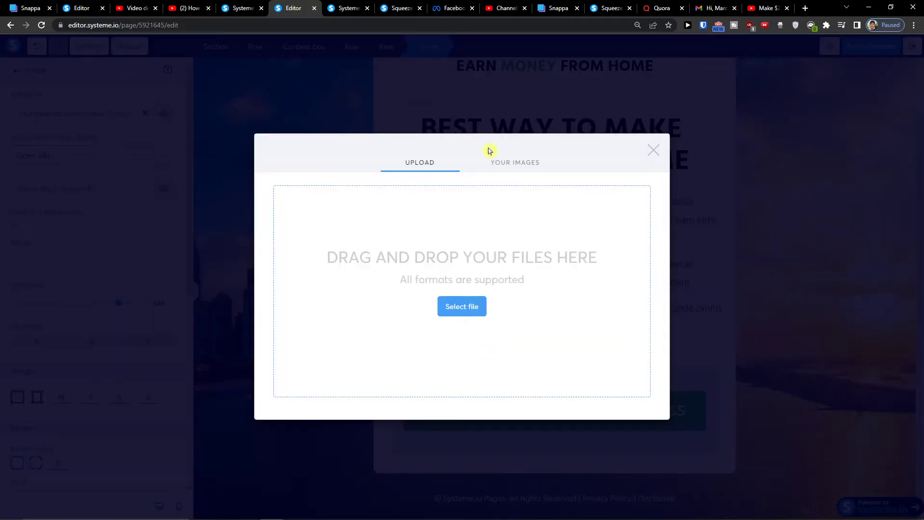
click(511, 137)
click(408, 228)
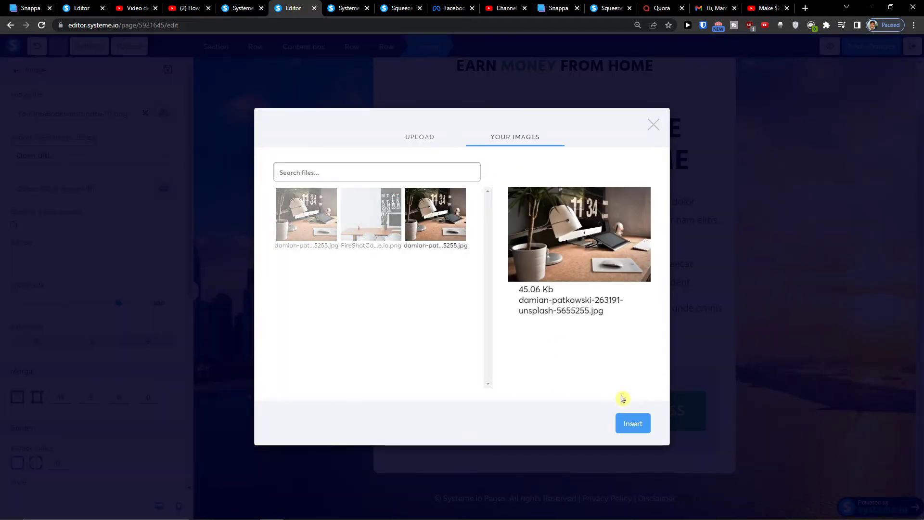
click(641, 423)
Exit the page editor and confirm saving the page.
click(460, 285)
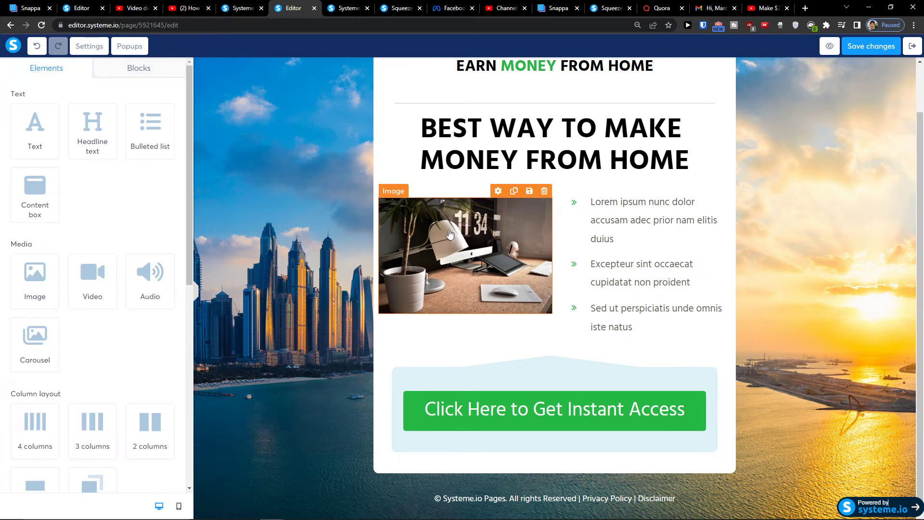
click(915, 49)
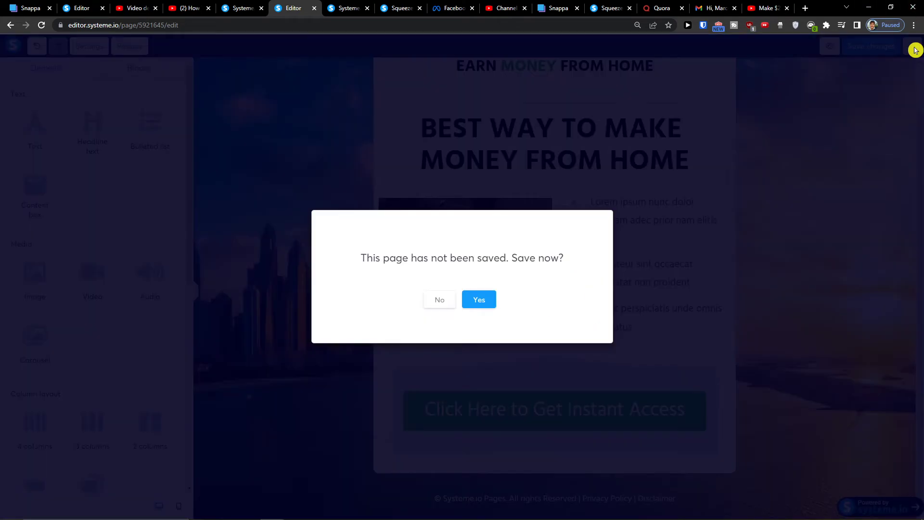
click(481, 300)
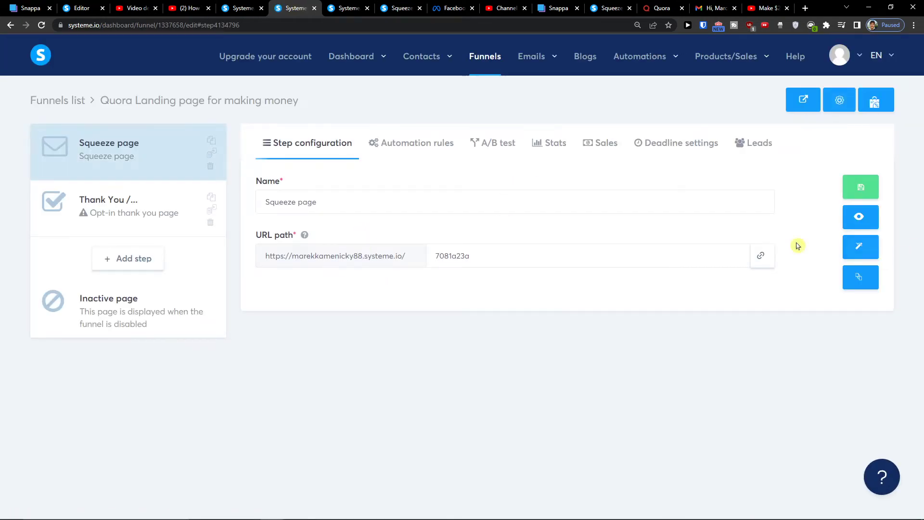
Load the copied squeeze page URL in a new browser tab to view the live page.
click(756, 259)
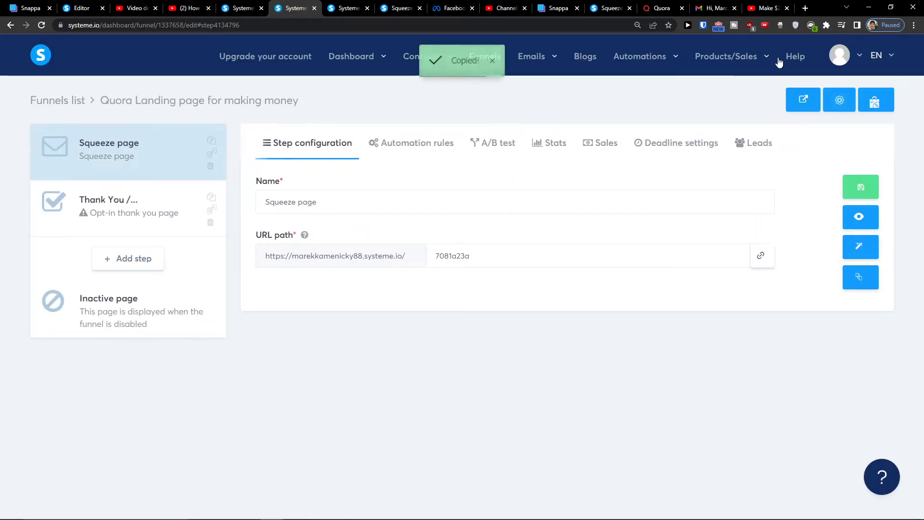
click(805, 8)
key(ctrl+v)
key(Return)
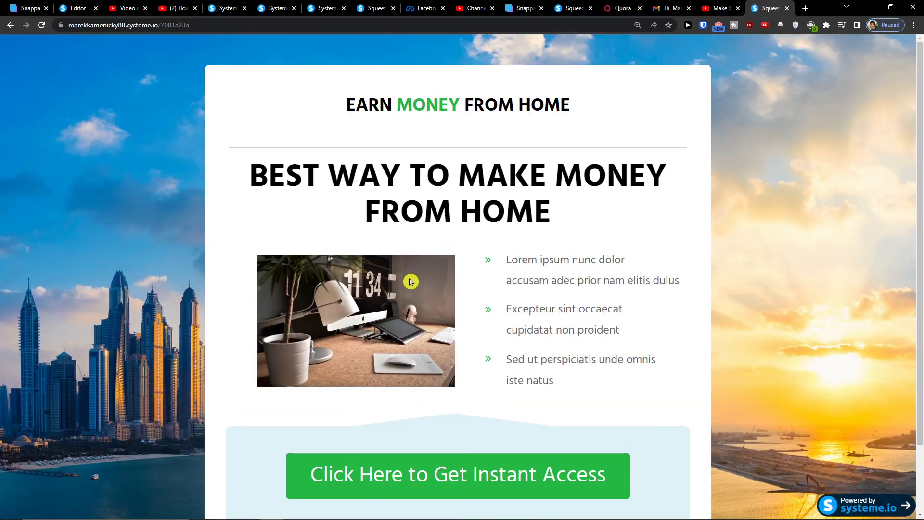
scroll(428, 291, down, 2)
scroll(448, 337, up, 1)
Confirm the green button opens the affiliate offer page, then return to the squeeze page.
middle_click(454, 455)
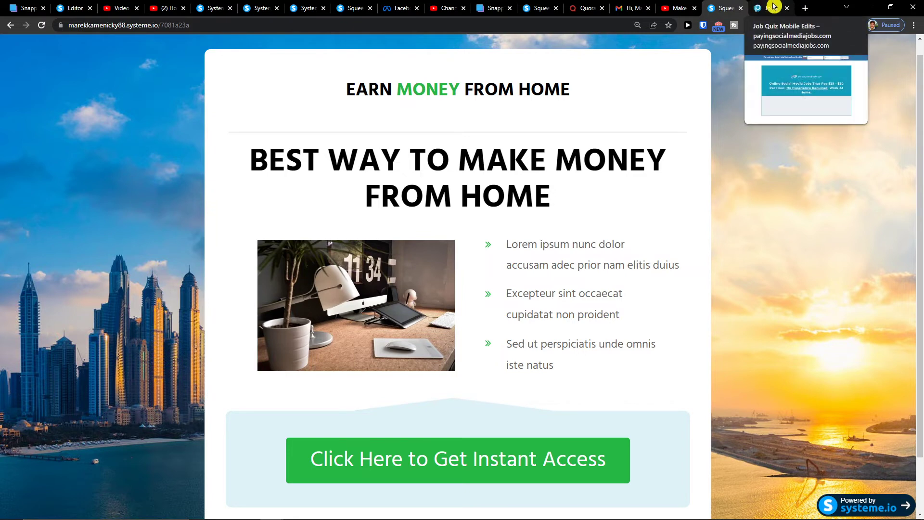
click(773, 6)
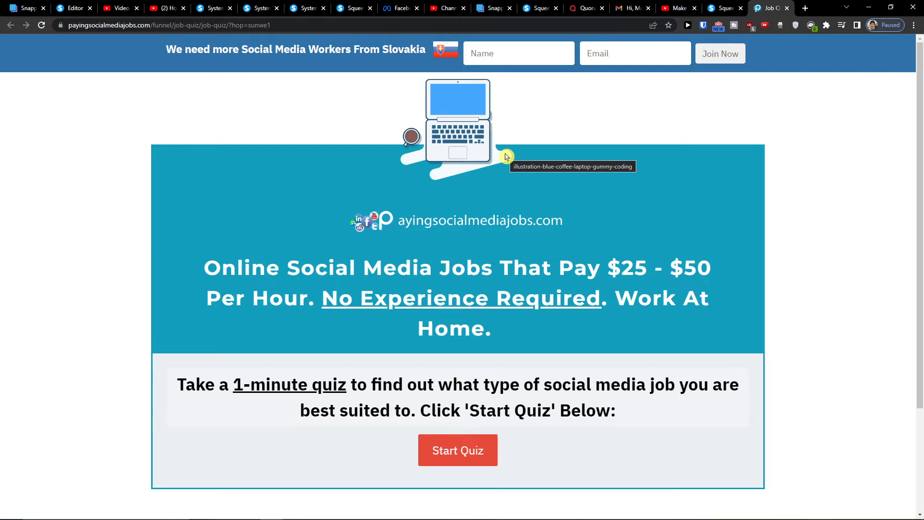
click(724, 8)
Select the squeeze page's full URL in the address bar and switch away from the browser.
drag(183, 25, 352, 25)
key(ctrl+a)
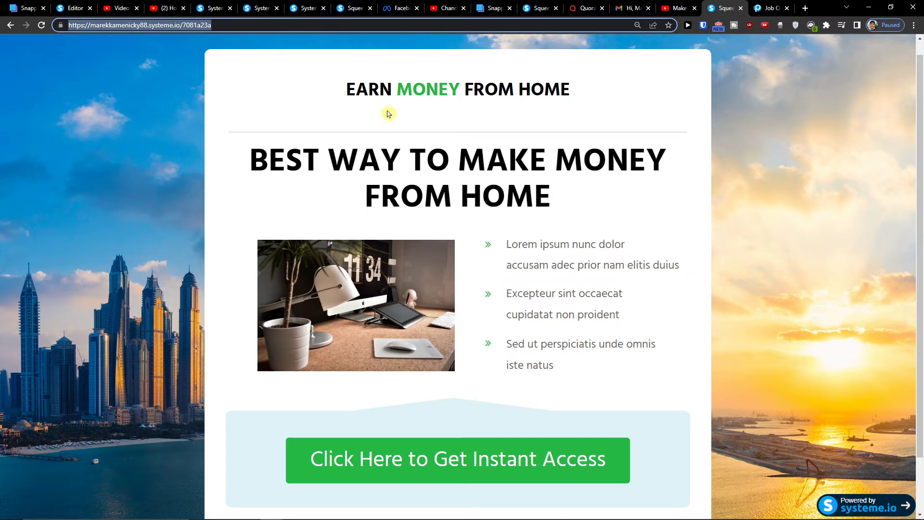
mouse_move(462, 518)
click(531, 512)
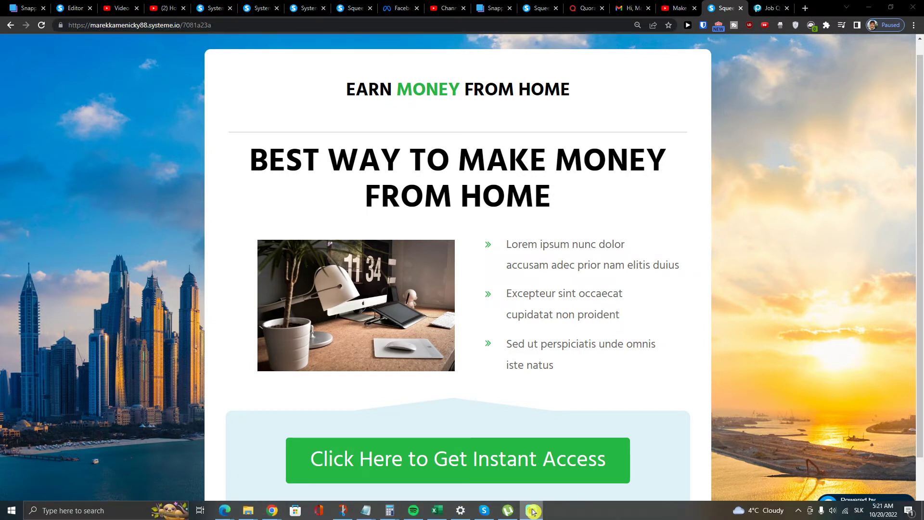